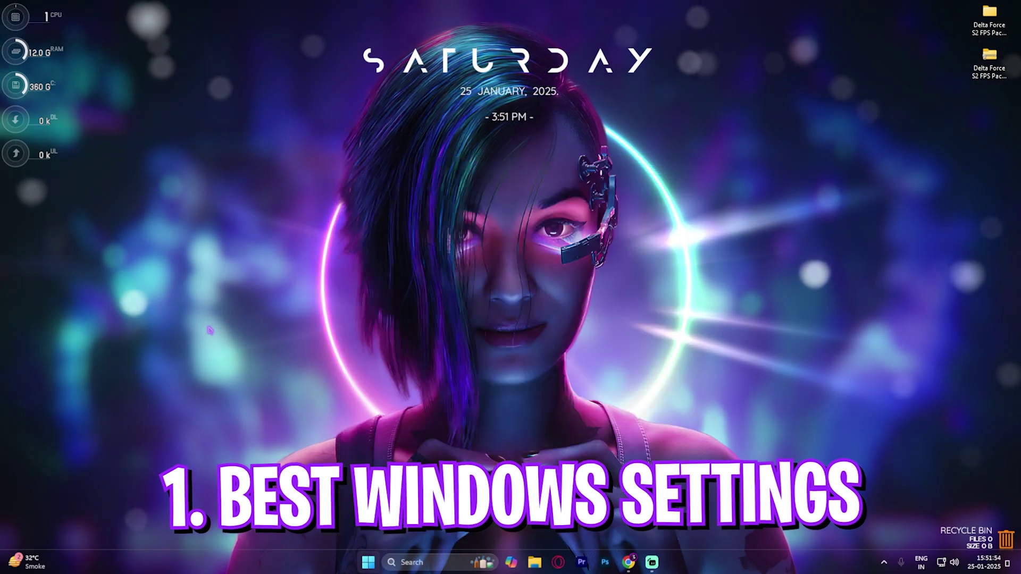
# - Launch Settings and keep the Game Bar controller shortcut switched Off
pyautogui.press('super')
pyautogui.write('settings')
pyautogui.press('Return')
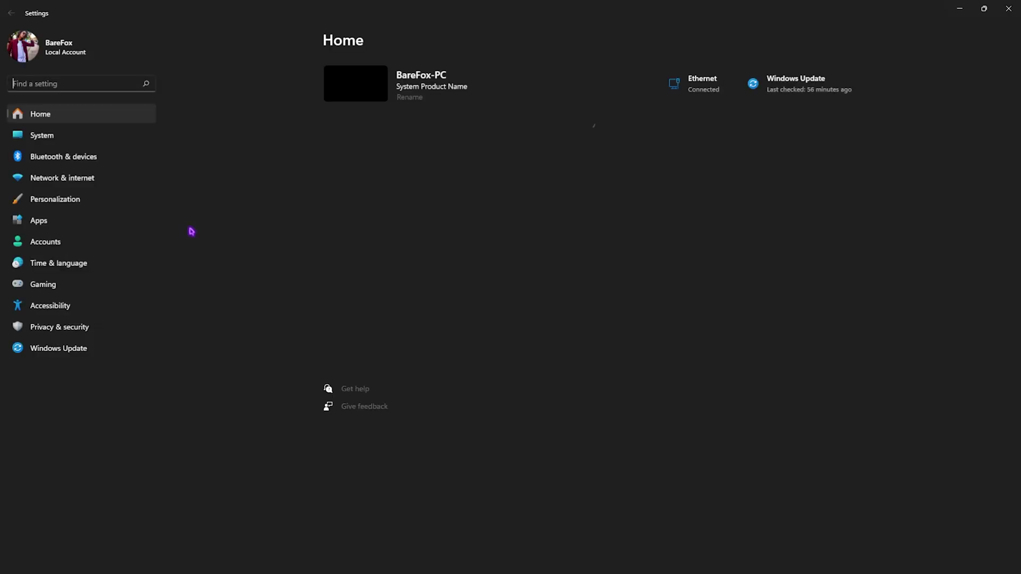
pyautogui.click(99, 292)
pyautogui.click(425, 80)
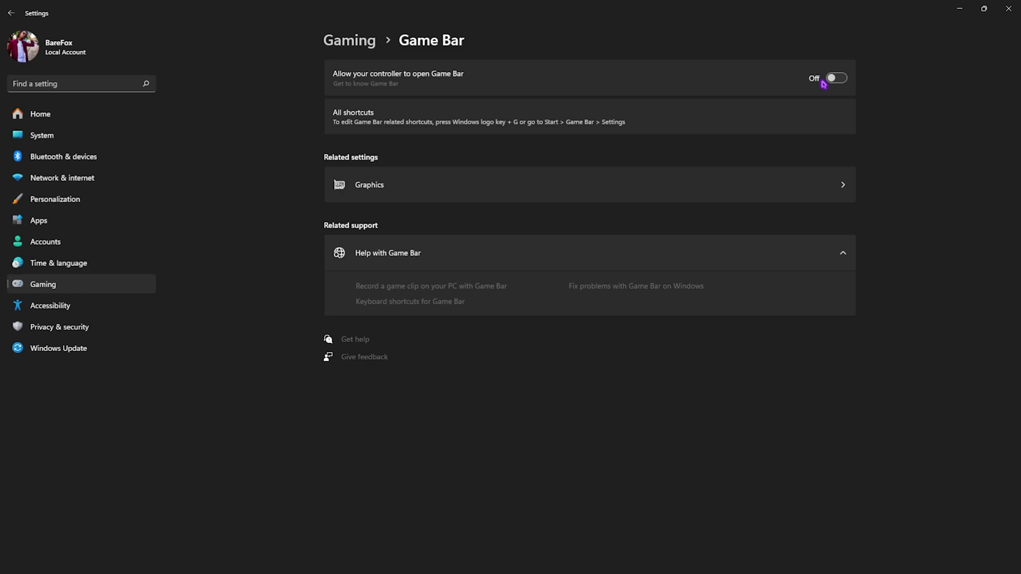
# - Switch Game Mode On in the Gaming settings
pyautogui.click(350, 40)
pyautogui.click(372, 154)
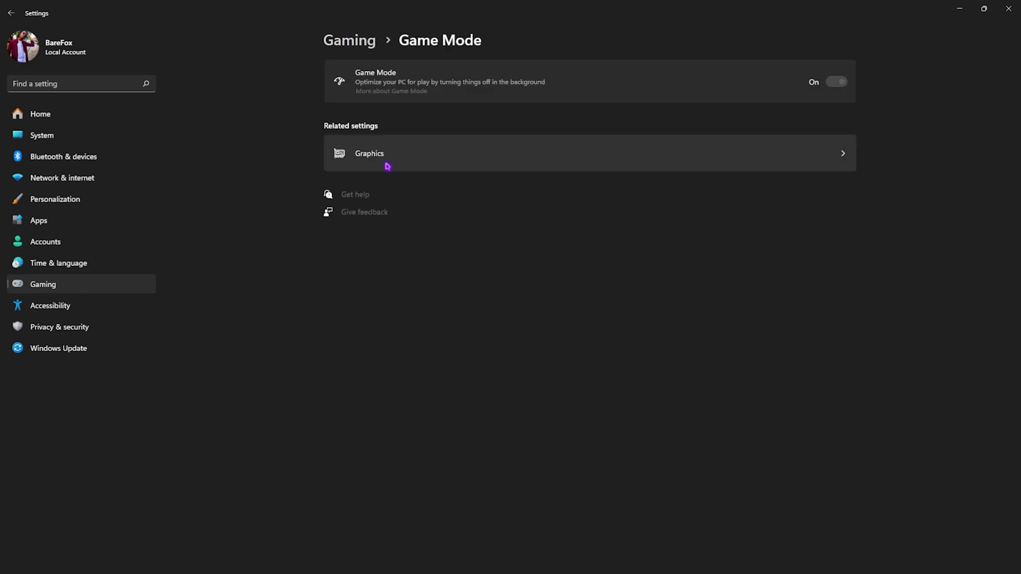
pyautogui.click(846, 81)
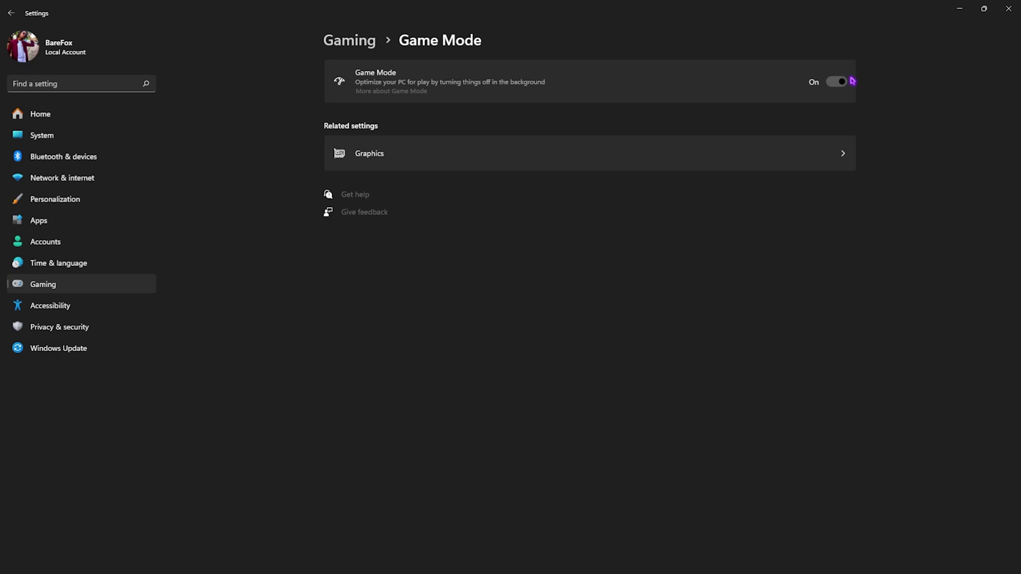
# - Review the default graphics settings from the Graphics page, then return to the per-app list
pyautogui.click(385, 159)
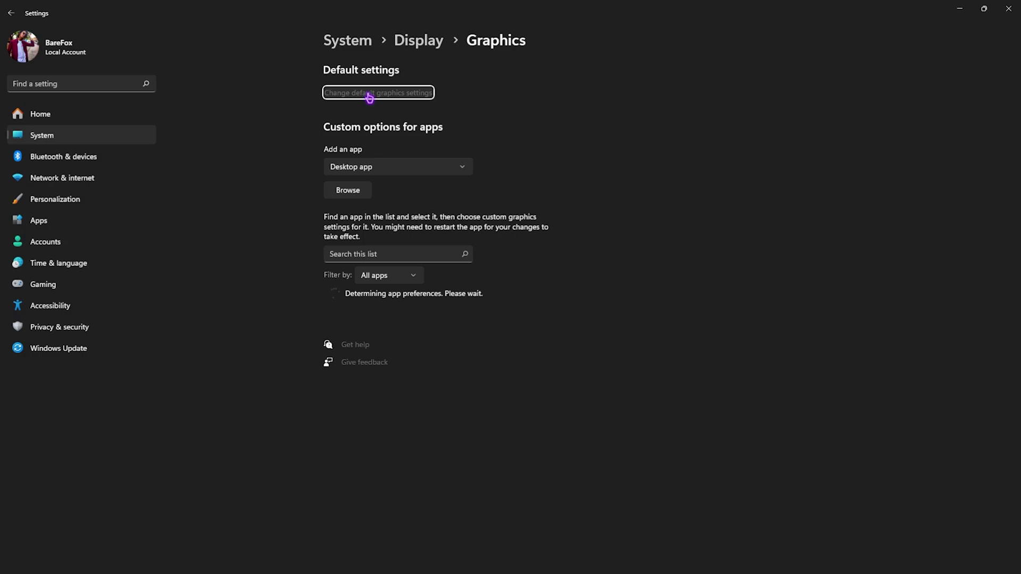
pyautogui.click(369, 94)
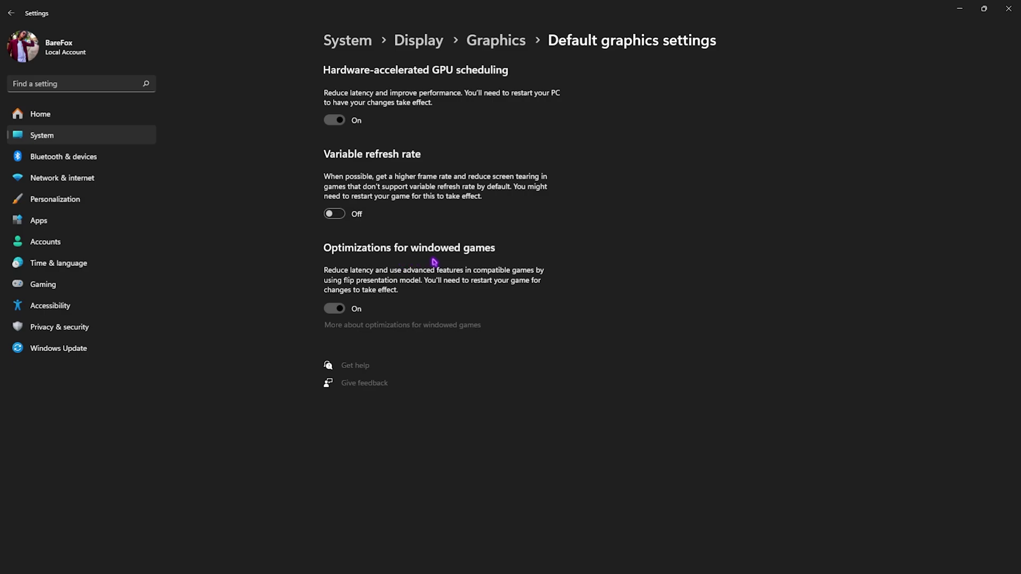
pyautogui.click(506, 44)
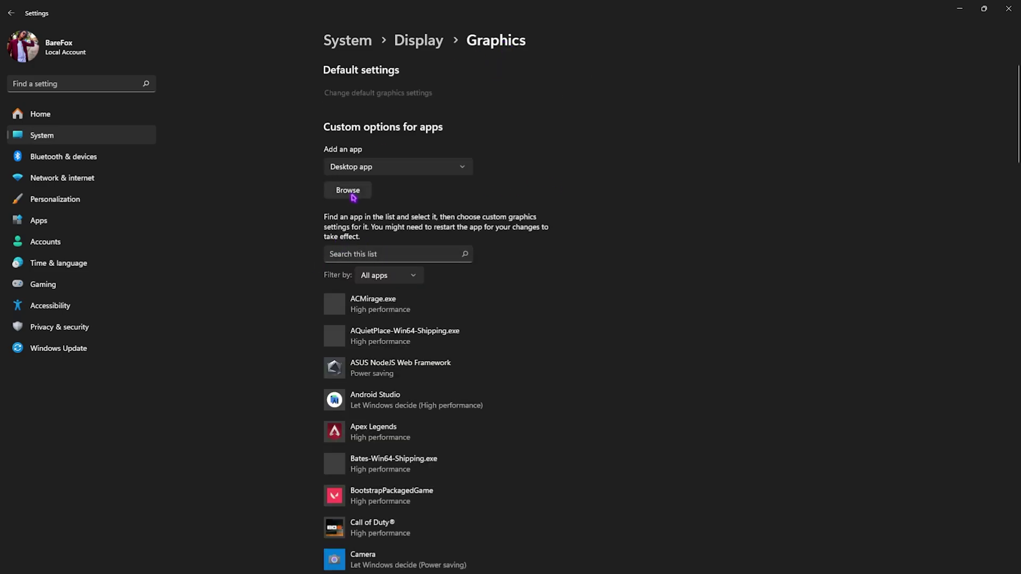
# - Add DeltaForceClient-Win64-Shipping.exe from Game\DeltaForce\Binaries\Win64 to the graphics app list
pyautogui.click(352, 195)
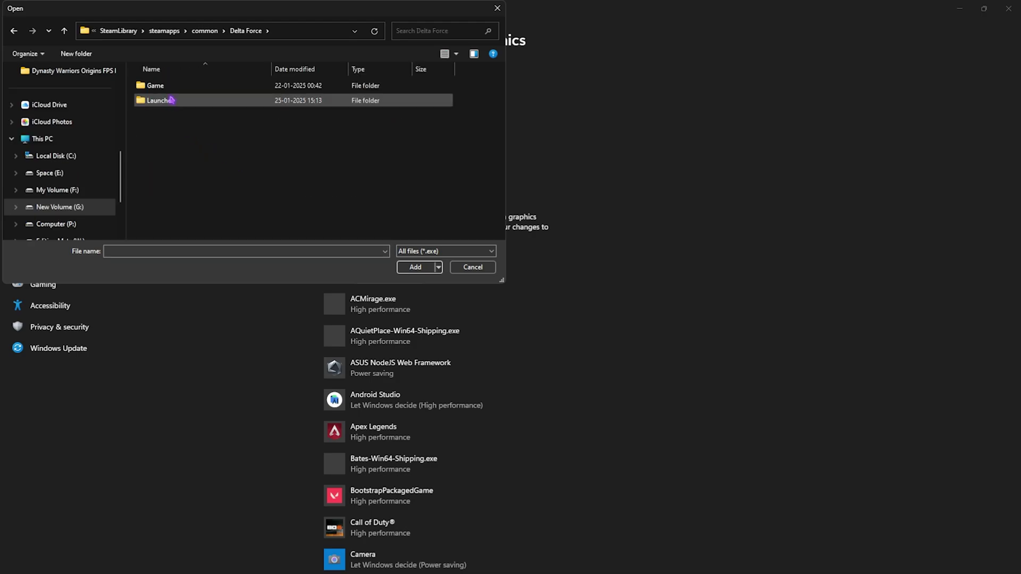
pyautogui.doubleClick(171, 88)
pyautogui.doubleClick(176, 86)
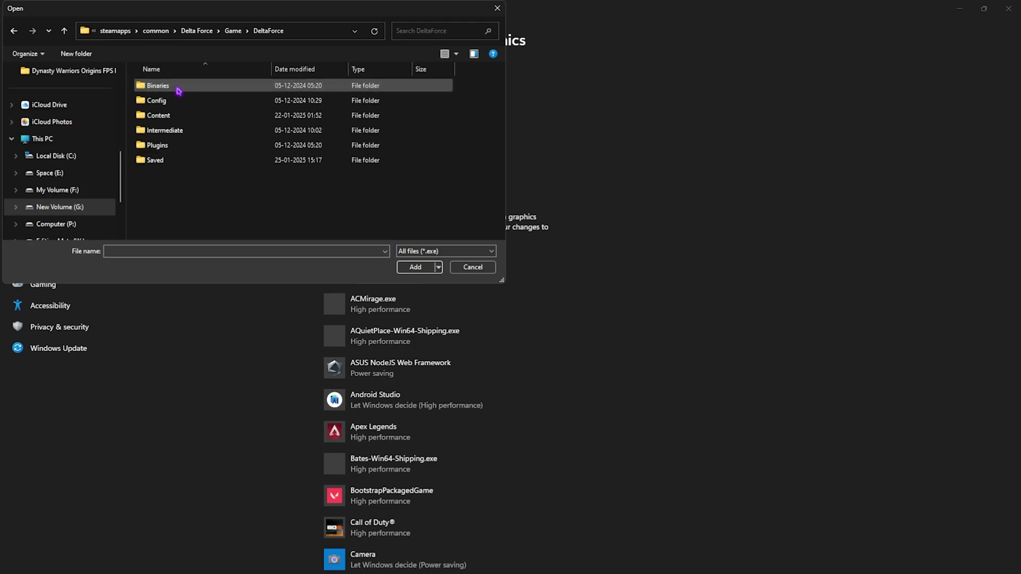
pyautogui.doubleClick(187, 87)
pyautogui.doubleClick(190, 99)
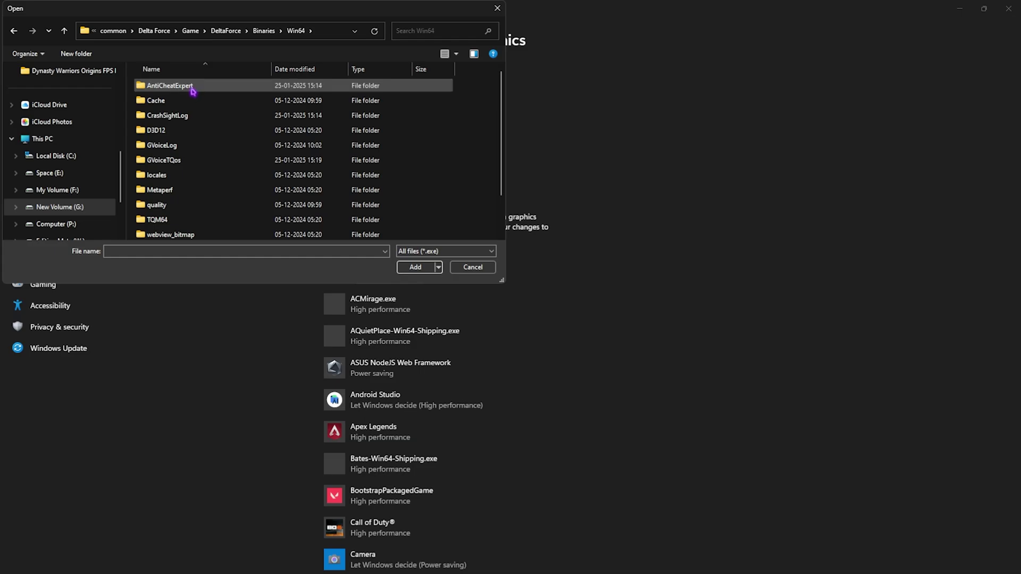
pyautogui.scroll(-2, 197, 106)
pyautogui.click(217, 220)
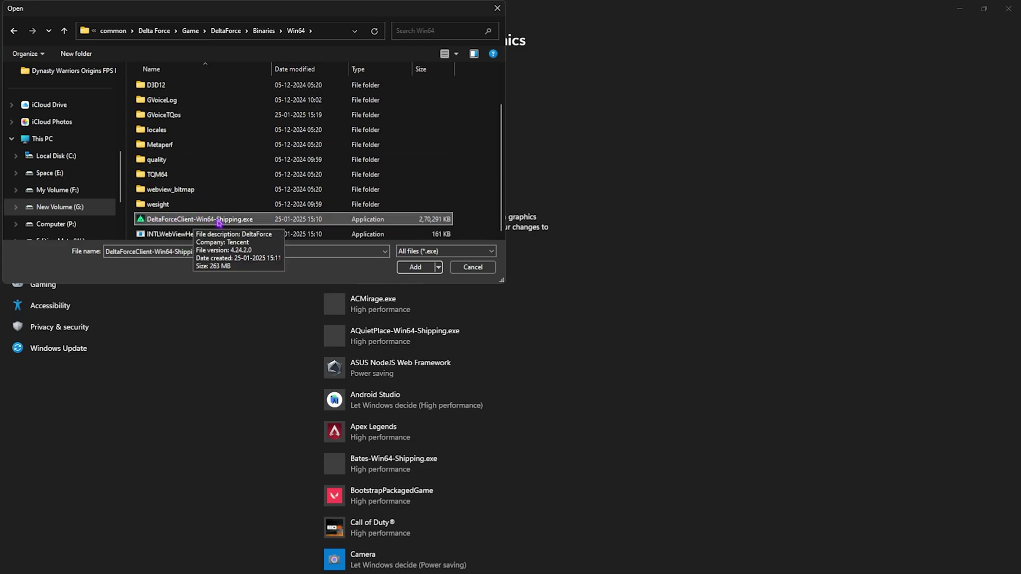
pyautogui.click(418, 266)
# - Set the DeltaForce entry's graphics preference to High performance and save it
pyautogui.scroll(-5, 426, 258)
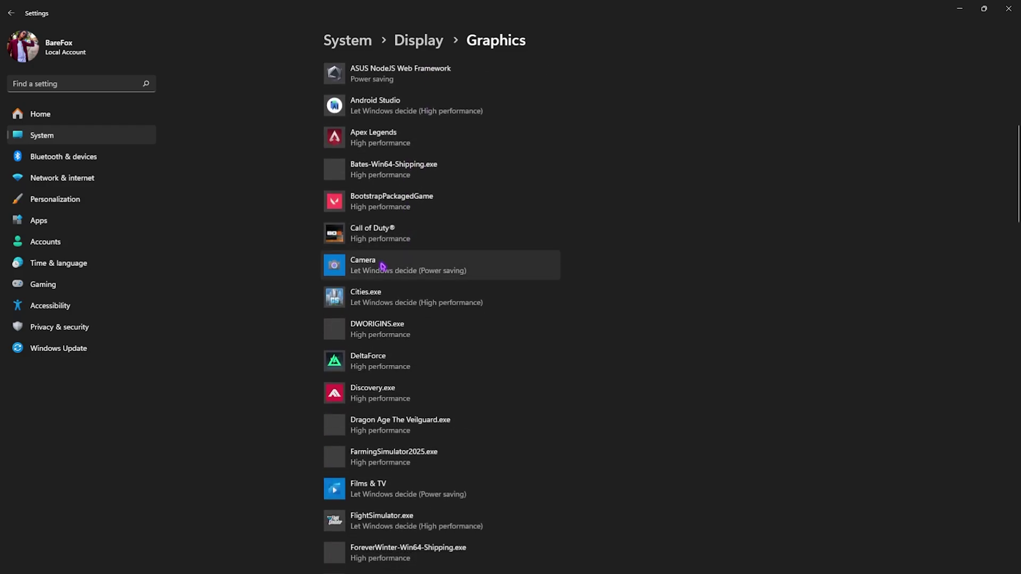
pyautogui.click(370, 362)
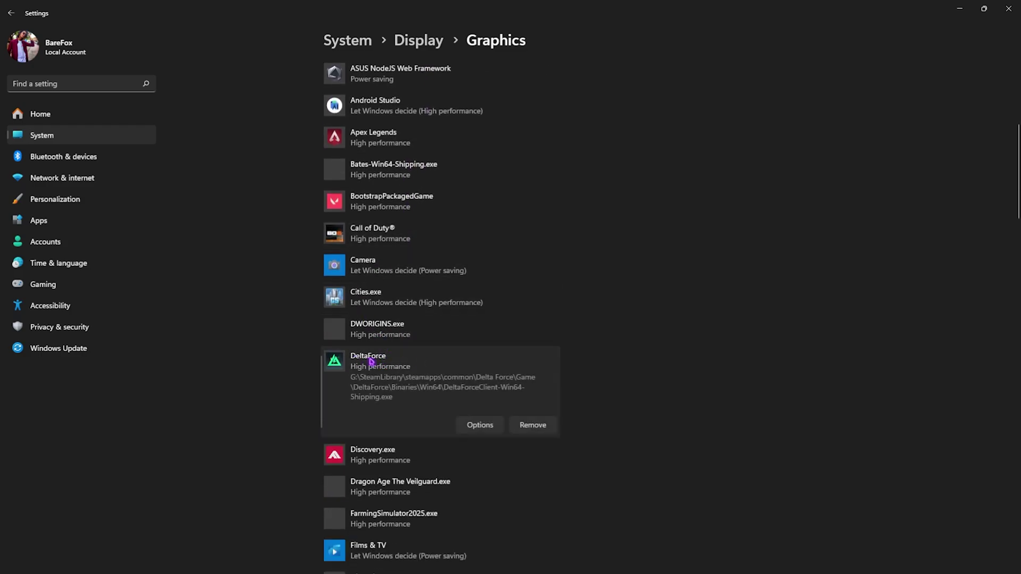
pyautogui.click(479, 426)
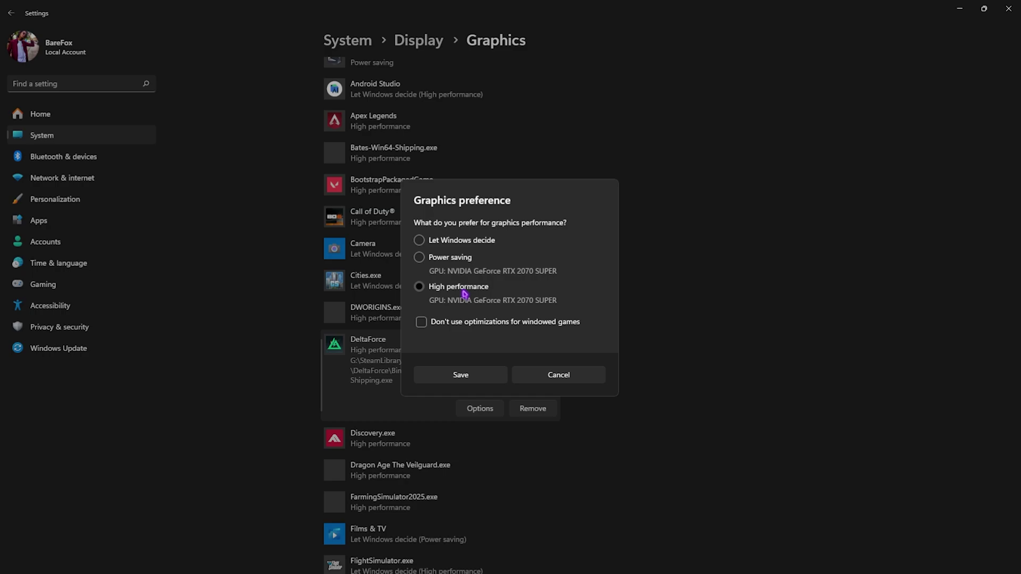
pyautogui.click(458, 377)
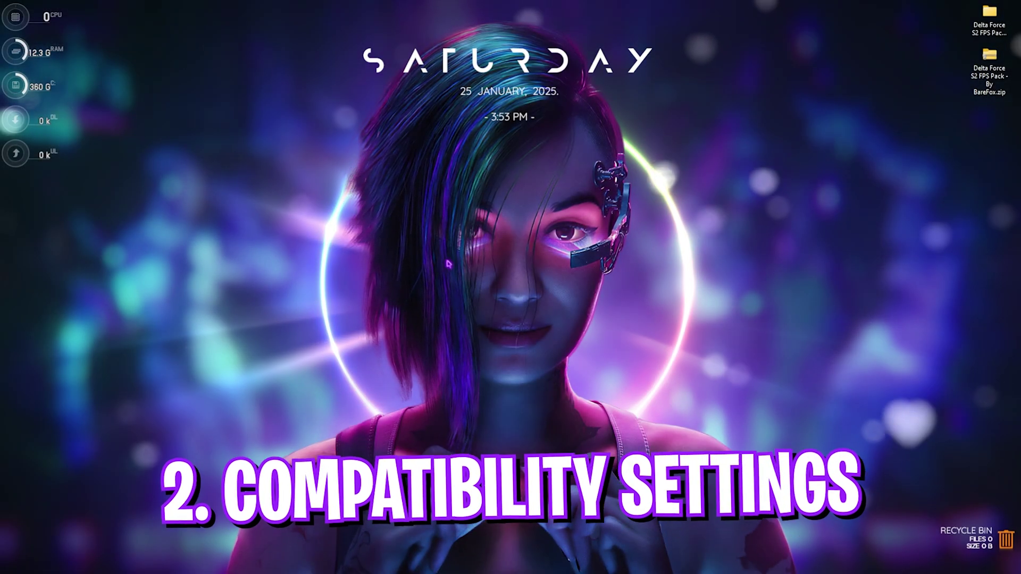
# - Open Properties for DeltaForceClient-Win64-Shipping.exe in Game\DeltaForce\Binaries\Win64
pyautogui.press('super+e')
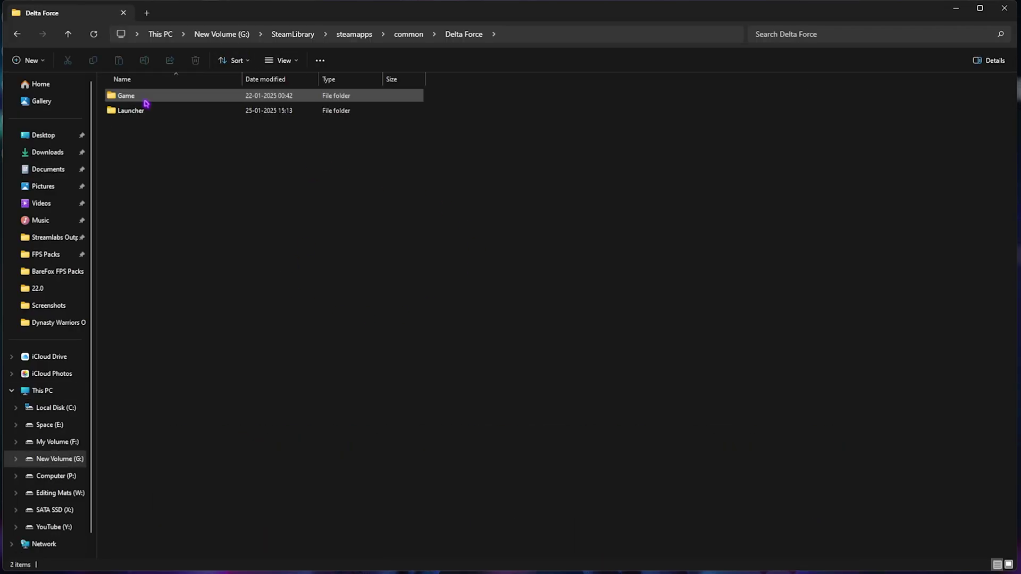
pyautogui.doubleClick(141, 98)
pyautogui.doubleClick(143, 99)
pyautogui.doubleClick(146, 100)
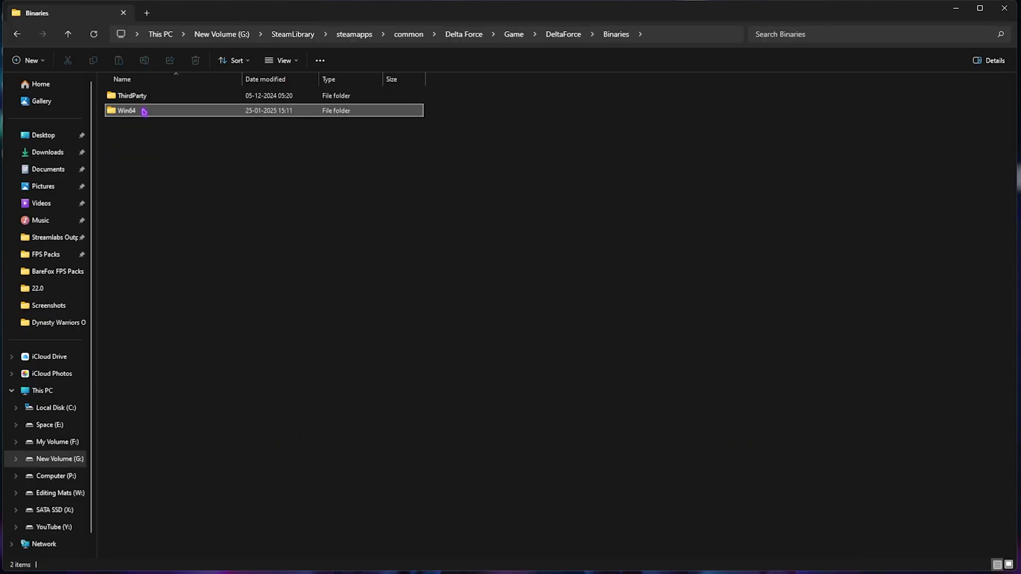
pyautogui.doubleClick(143, 110)
pyautogui.scroll(-2, 149, 332)
pyautogui.click(179, 358)
pyautogui.rightClick(208, 360)
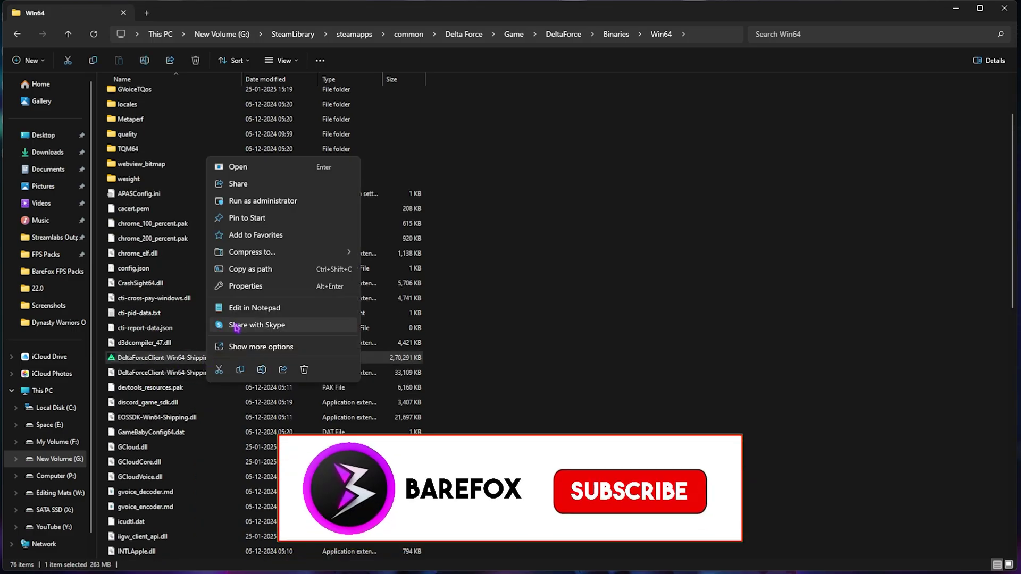
pyautogui.click(250, 279)
# - Disable fullscreen optimizations and override high DPI scaling in Compatibility, then apply
pyautogui.click(305, 304)
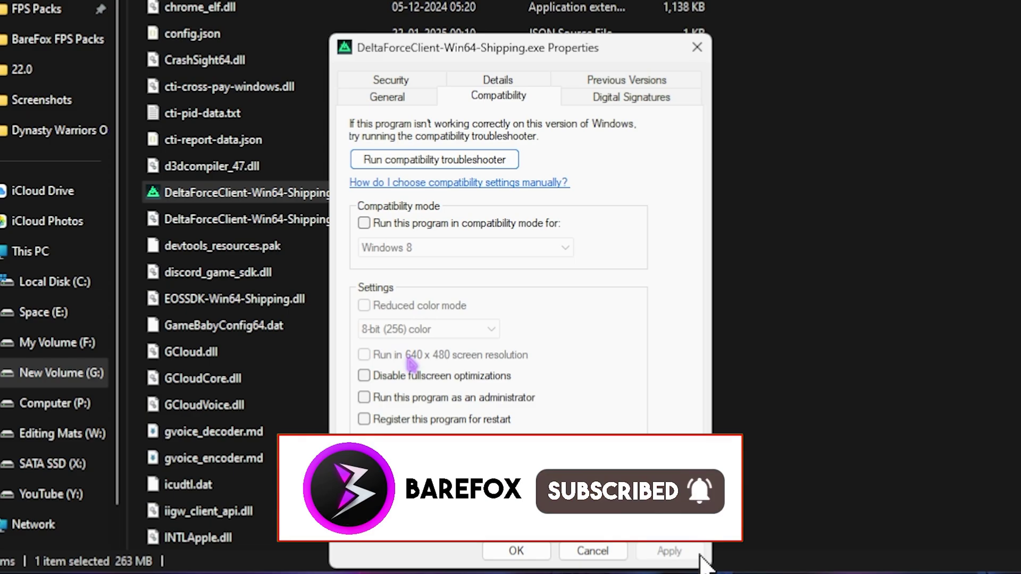
pyautogui.click(417, 378)
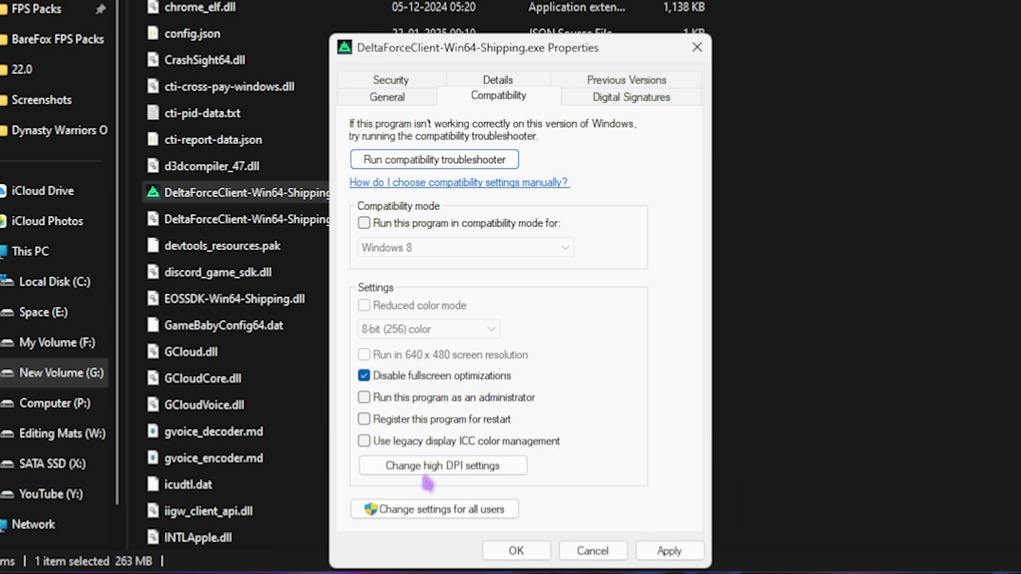
pyautogui.click(431, 469)
pyautogui.click(419, 413)
pyautogui.click(568, 478)
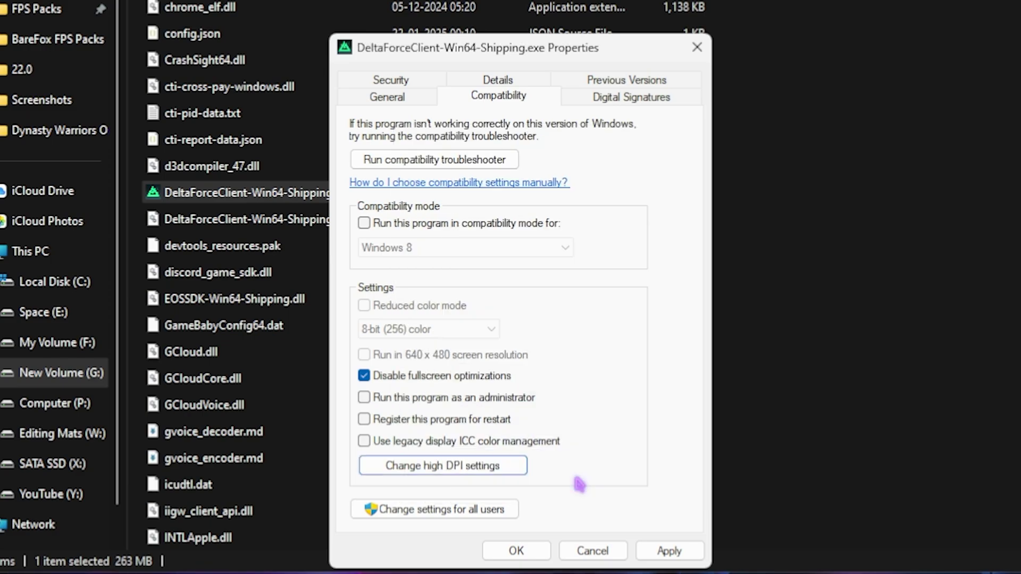
pyautogui.click(694, 551)
pyautogui.click(697, 47)
pyautogui.click(840, 112)
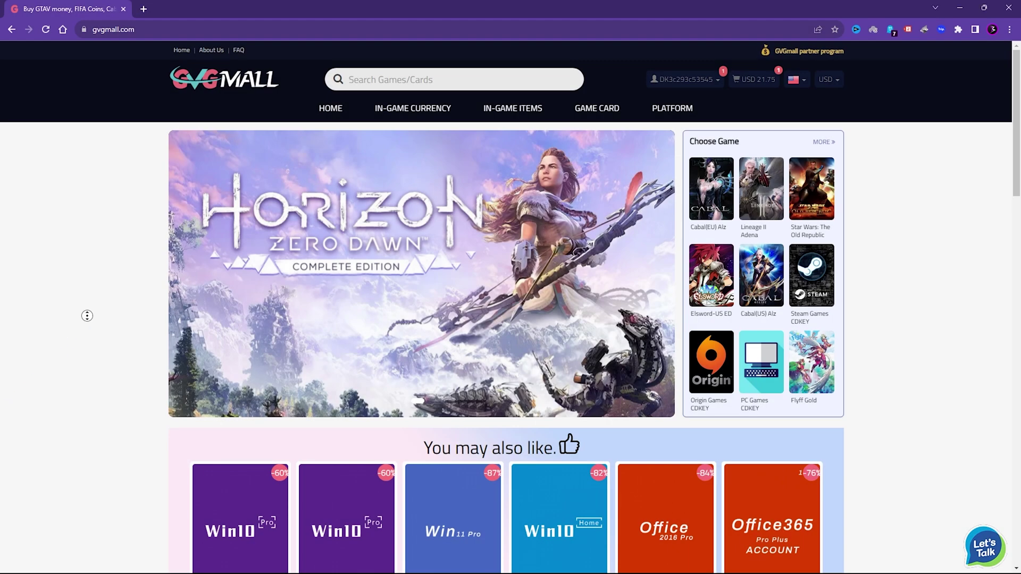
# - Browse the IN-GAME CURRENCY dropdown on the GVGMall homepage
pyautogui.scroll(-4, 85, 318)
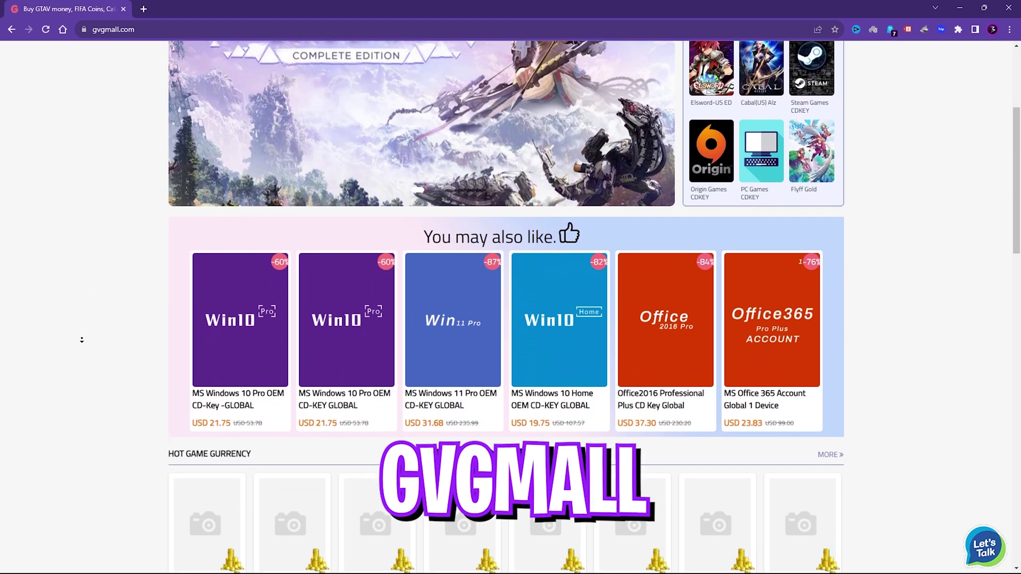
pyautogui.scroll(-5, 81, 339)
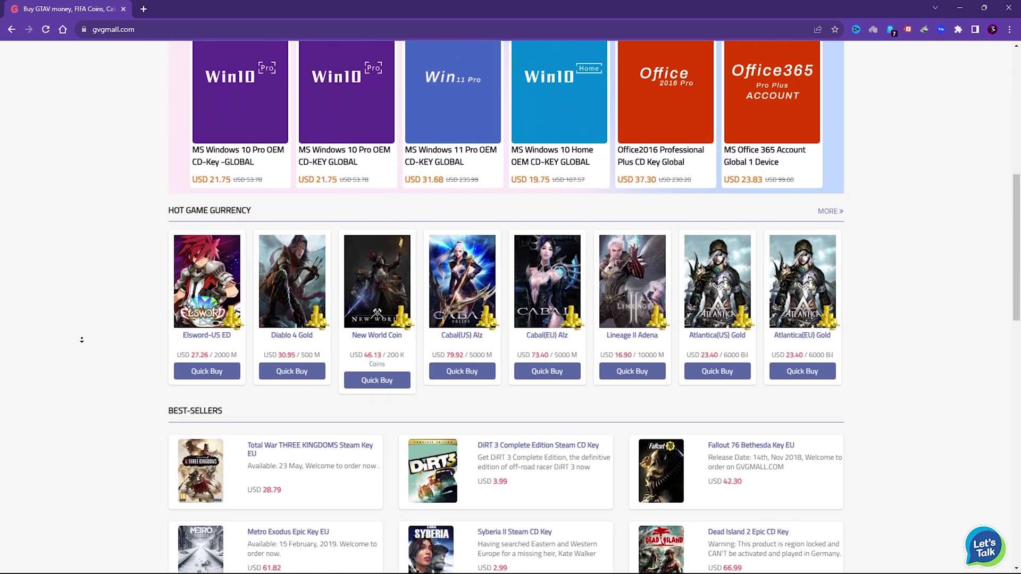
pyautogui.scroll(-3, 82, 340)
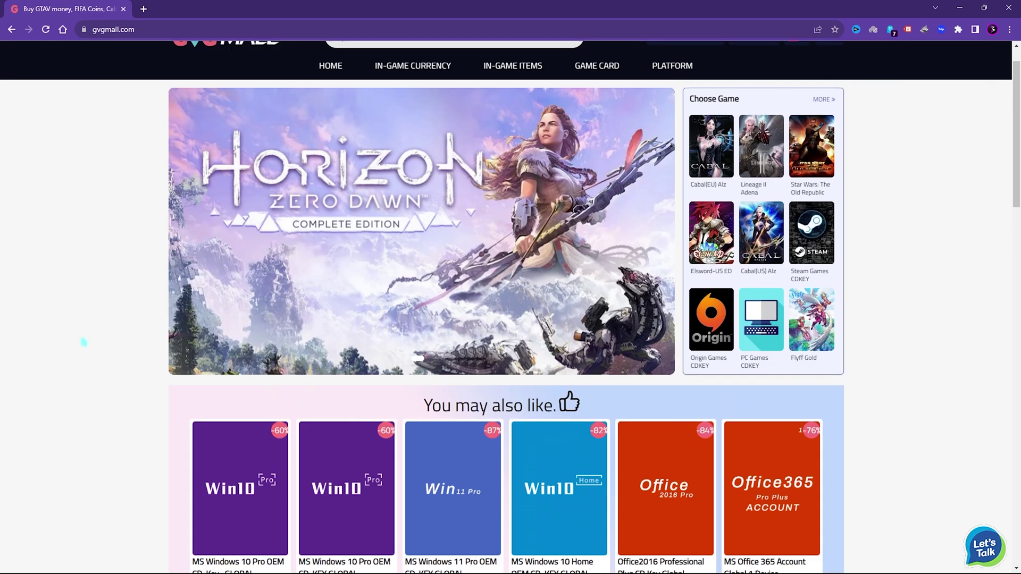
pyautogui.moveTo(607, 114)
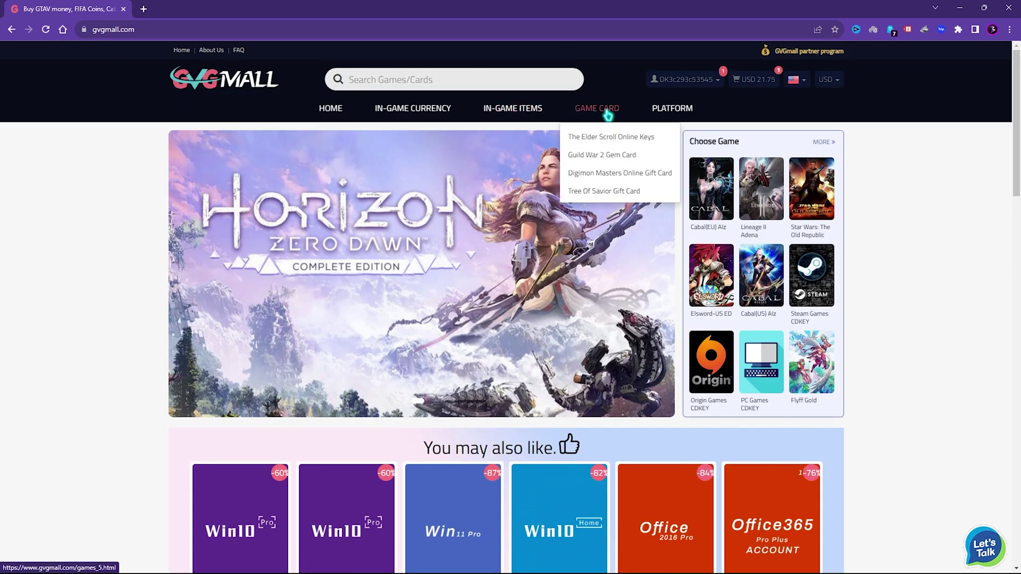
pyautogui.moveTo(666, 110)
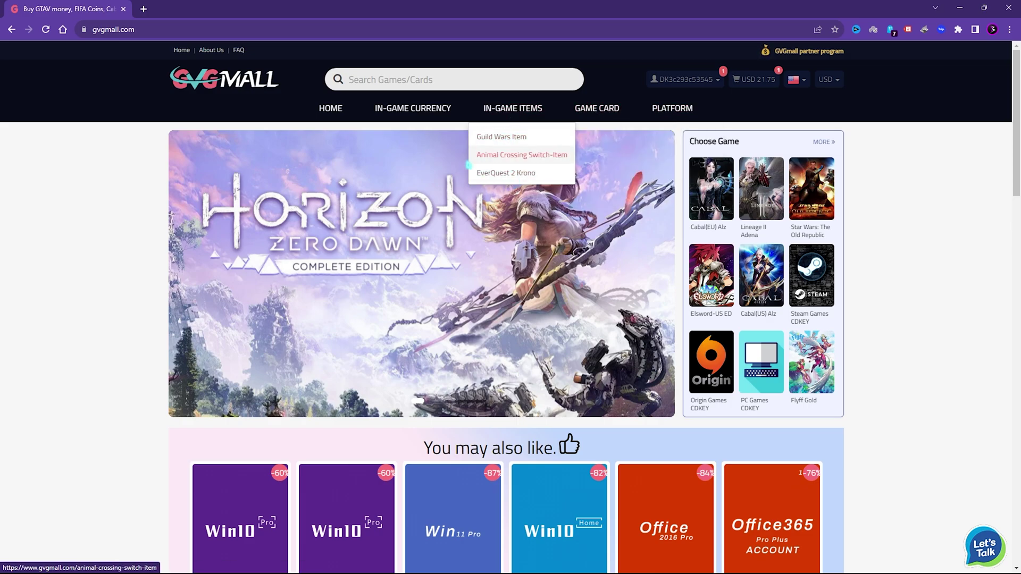
pyautogui.moveTo(425, 108)
pyautogui.scroll(-5, 423, 234)
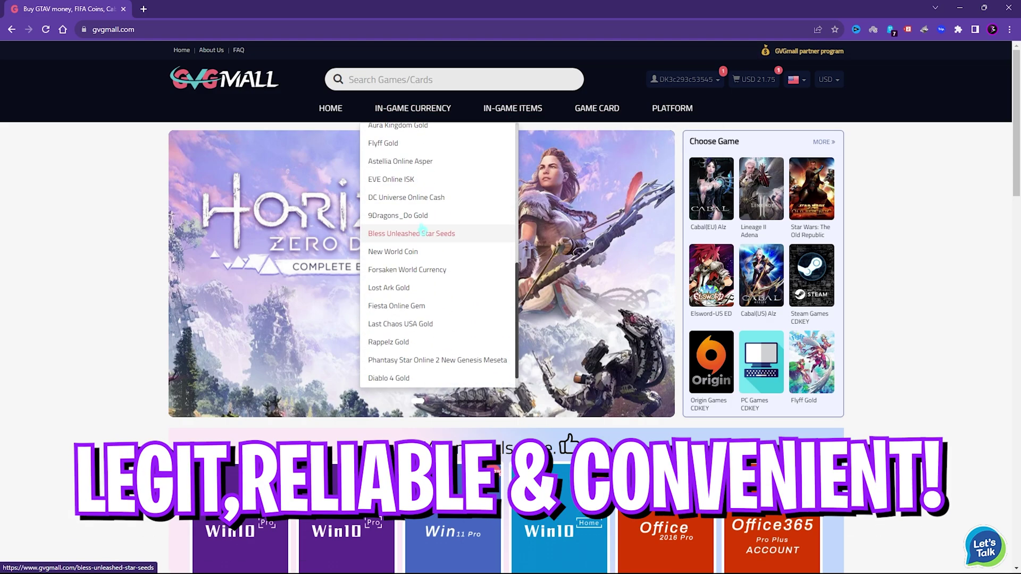
pyautogui.scroll(-4, 256, 378)
pyautogui.scroll(4, 256, 377)
pyautogui.moveTo(512, 108)
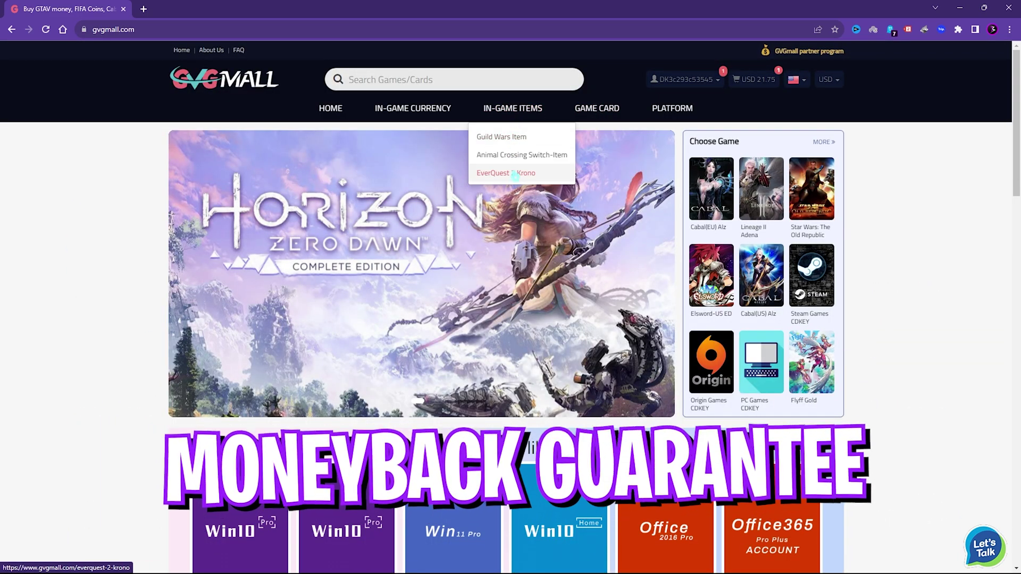
# - Scroll the homepage down to the 'You may also like' Win10 and Office key deals
pyautogui.scroll(-5, 418, 290)
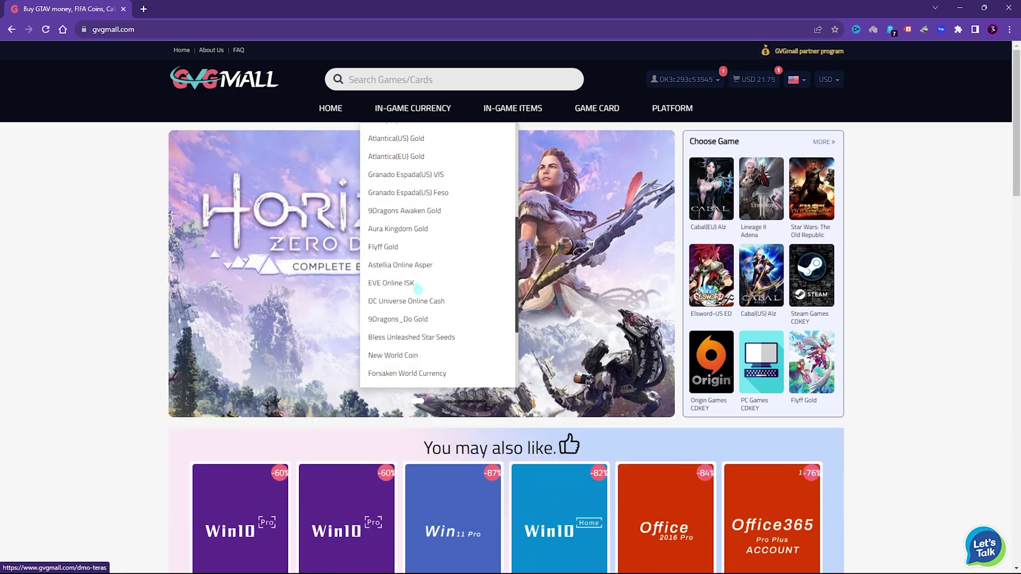
pyautogui.scroll(-3, 418, 289)
pyautogui.scroll(-4, 257, 377)
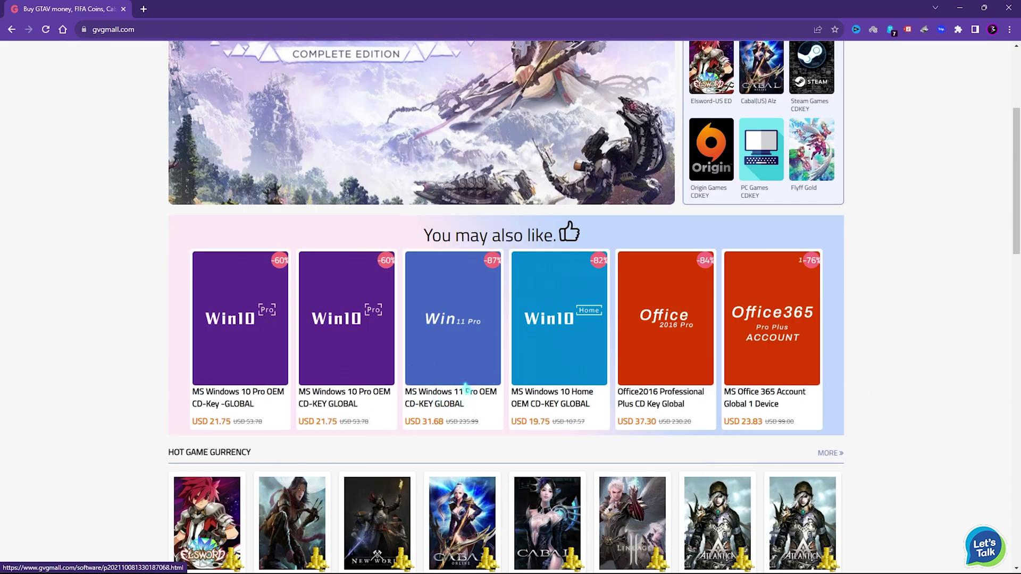
pyautogui.scroll(1, 468, 420)
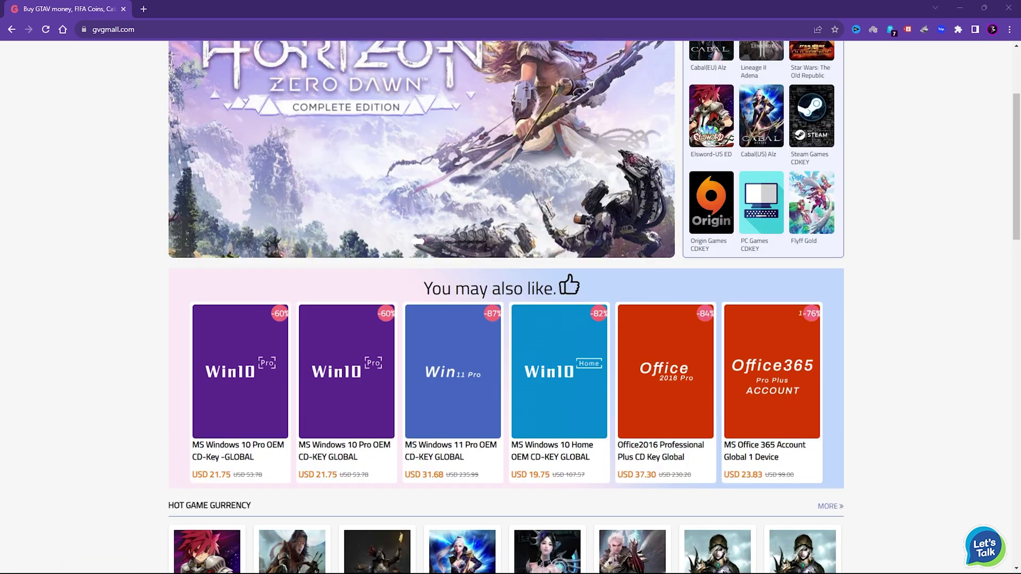
pyautogui.scroll(-1, 404, 372)
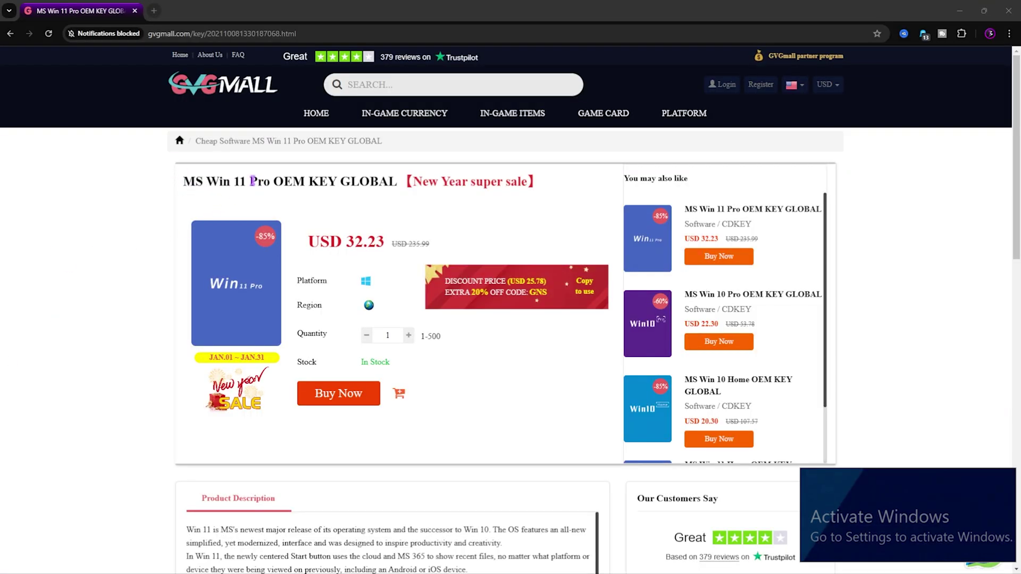
# - Look over the MS Win 11 Pro OEM KEY GLOBAL product page and its New Year sale tag
pyautogui.moveTo(186, 181); pyautogui.dragTo(532, 182)
pyautogui.click(431, 185)
pyautogui.click(532, 182)
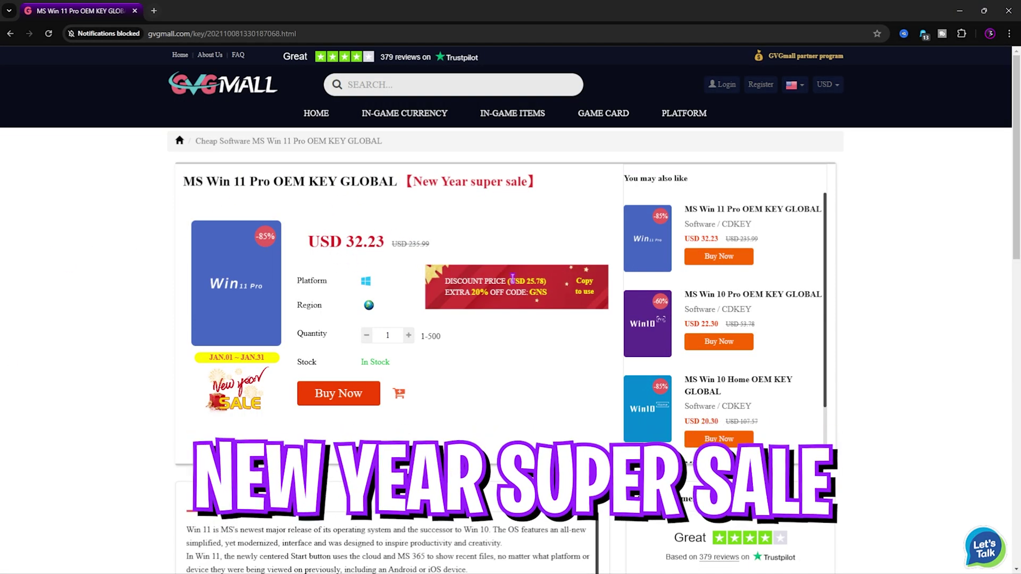
pyautogui.scroll(-3, 337, 265)
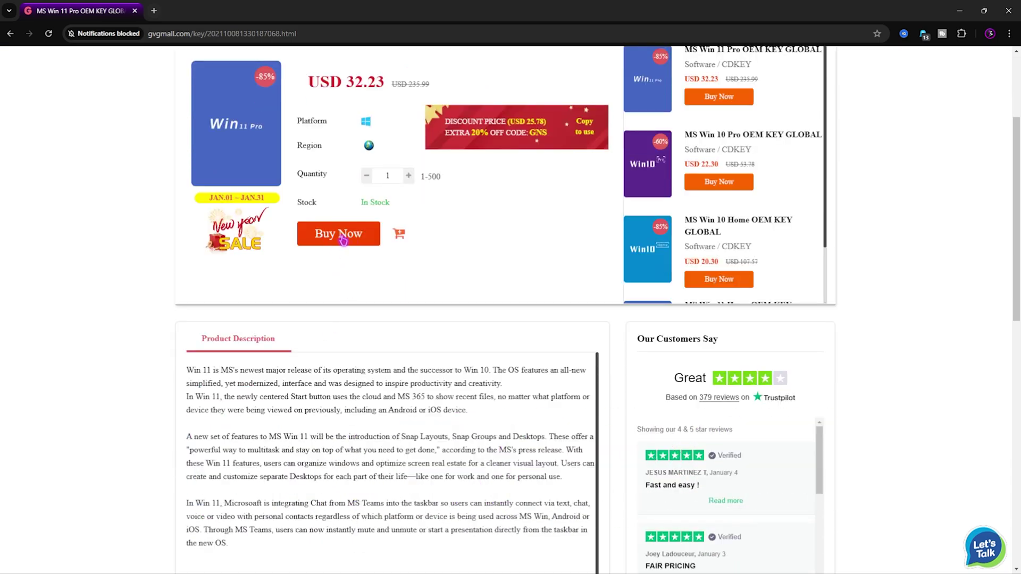
pyautogui.scroll(2, 365, 241)
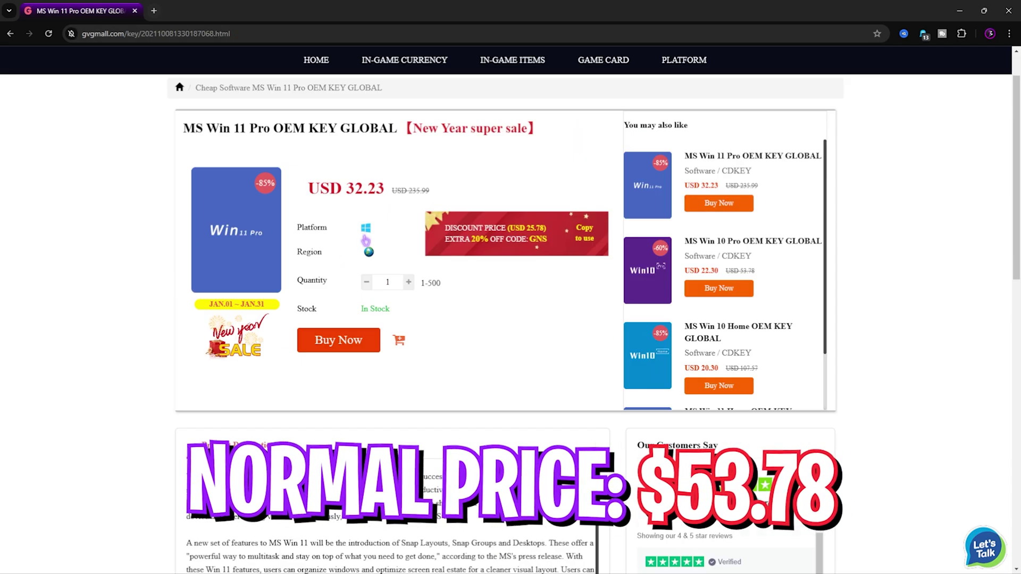
pyautogui.scroll(1, 366, 241)
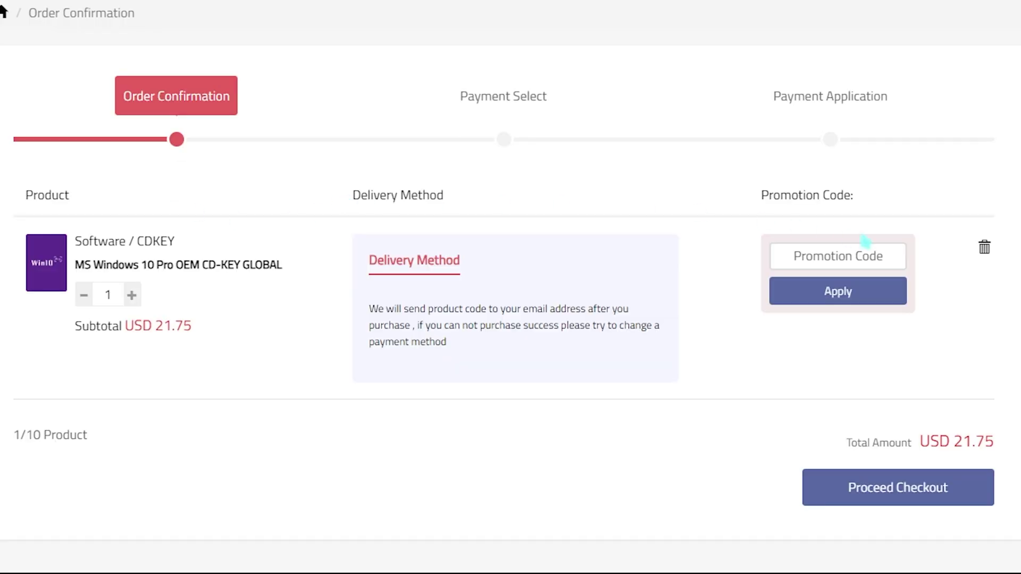
# - Apply promo code FOX25 so the total drops to USD 16.31, then proceed to payment
pyautogui.click(840, 256)
pyautogui.write('FOX25')
pyautogui.doubleClick(855, 261)
pyautogui.click(808, 294)
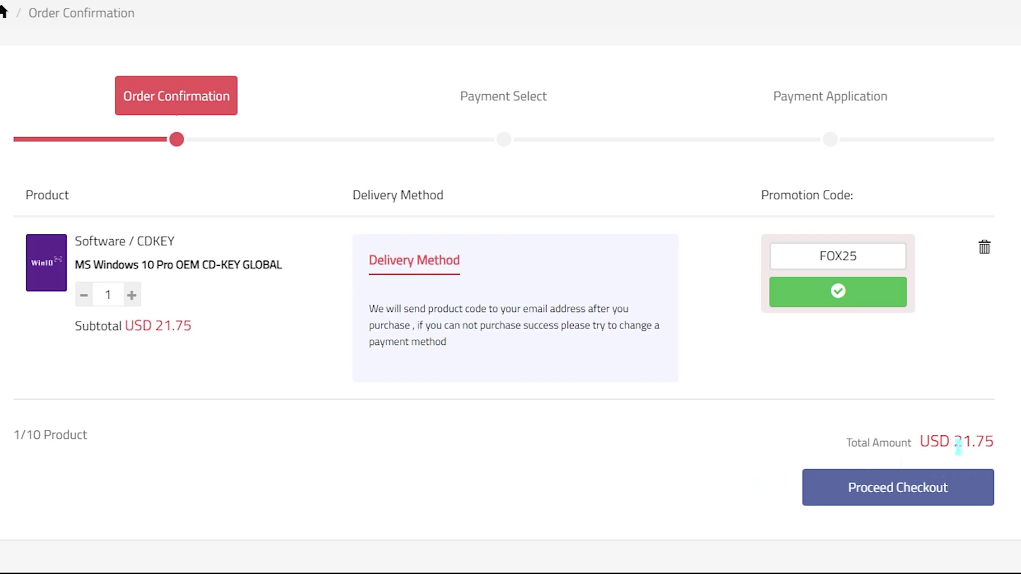
pyautogui.doubleClick(973, 441)
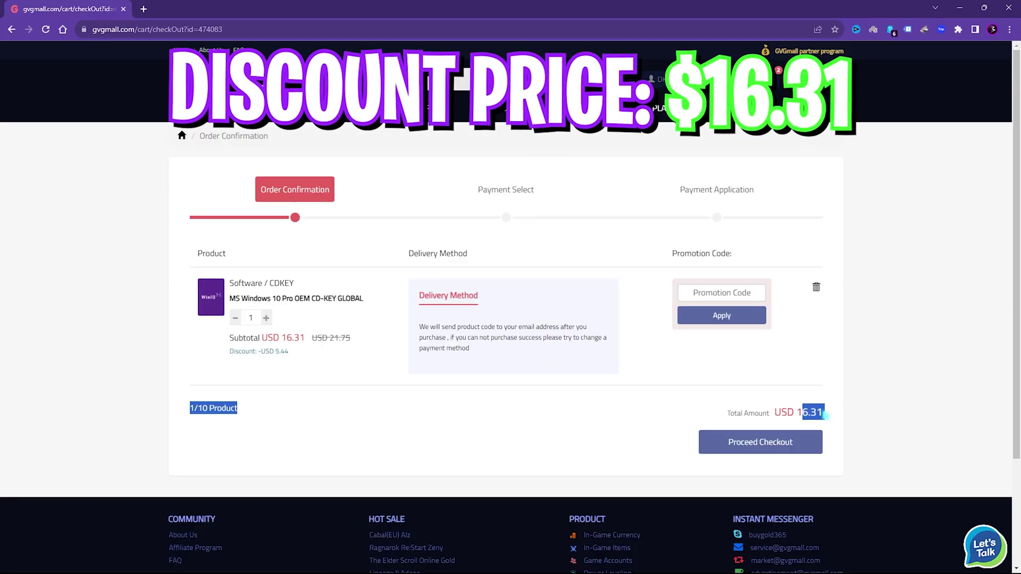
pyautogui.moveTo(826, 416); pyautogui.dragTo(191, 409)
pyautogui.click(492, 385)
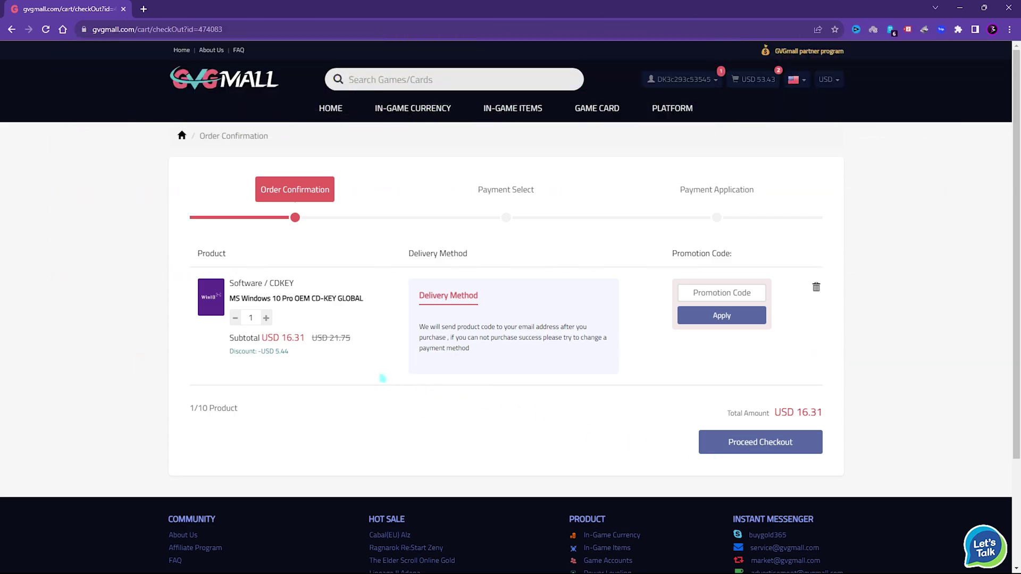
pyautogui.click(760, 442)
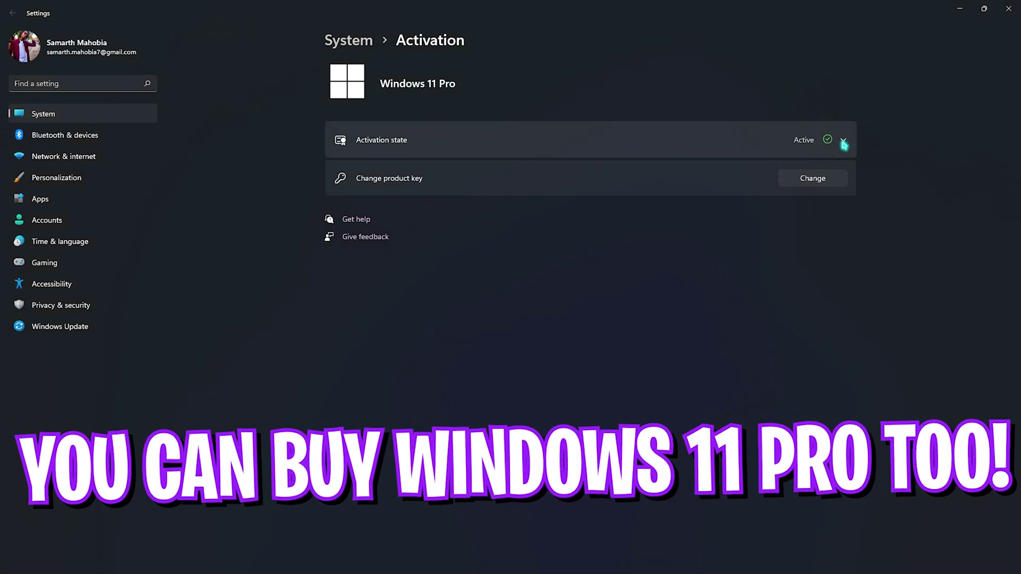
pyautogui.click(840, 141)
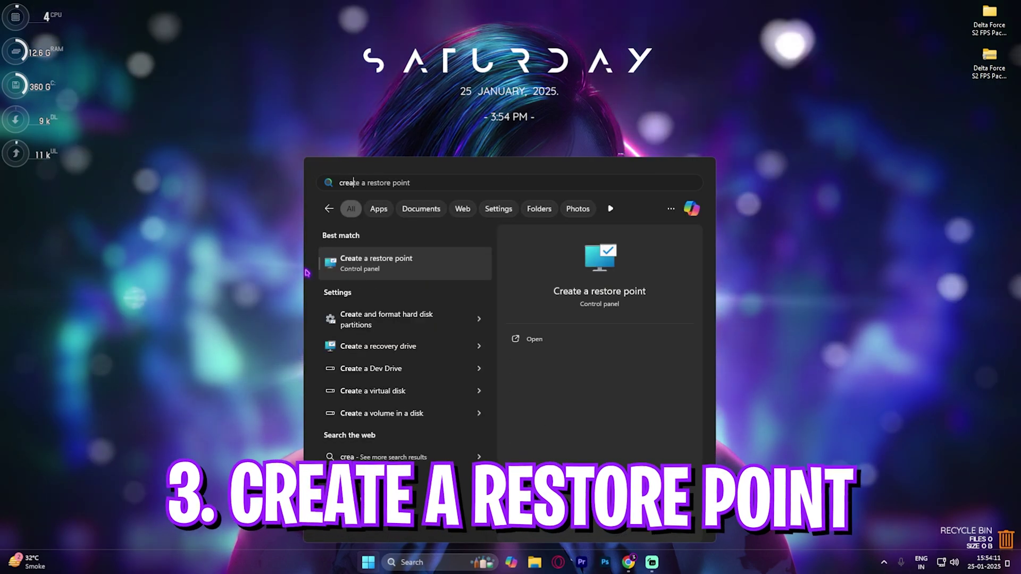
# - Create a restore point named DF for Local Disk (C:) and close System Properties
pyautogui.press('Return')
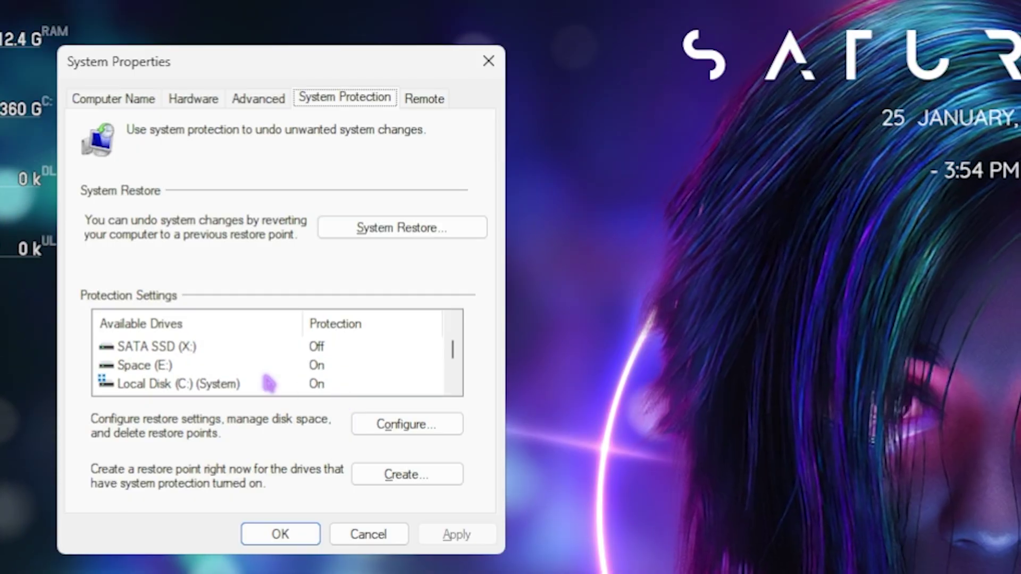
pyautogui.click(108, 223)
pyautogui.click(386, 476)
pyautogui.write('DF')
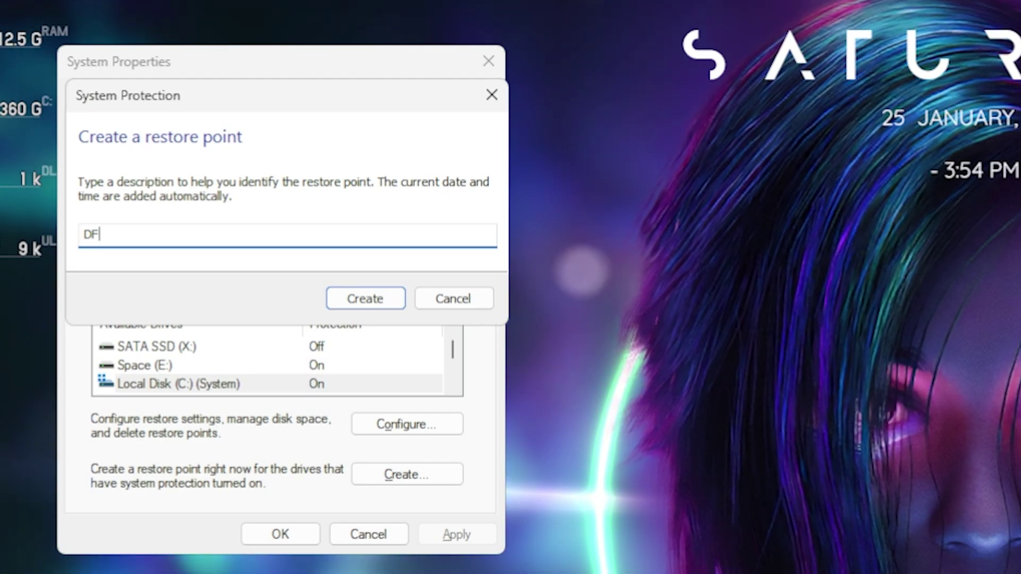
pyautogui.press('Return')
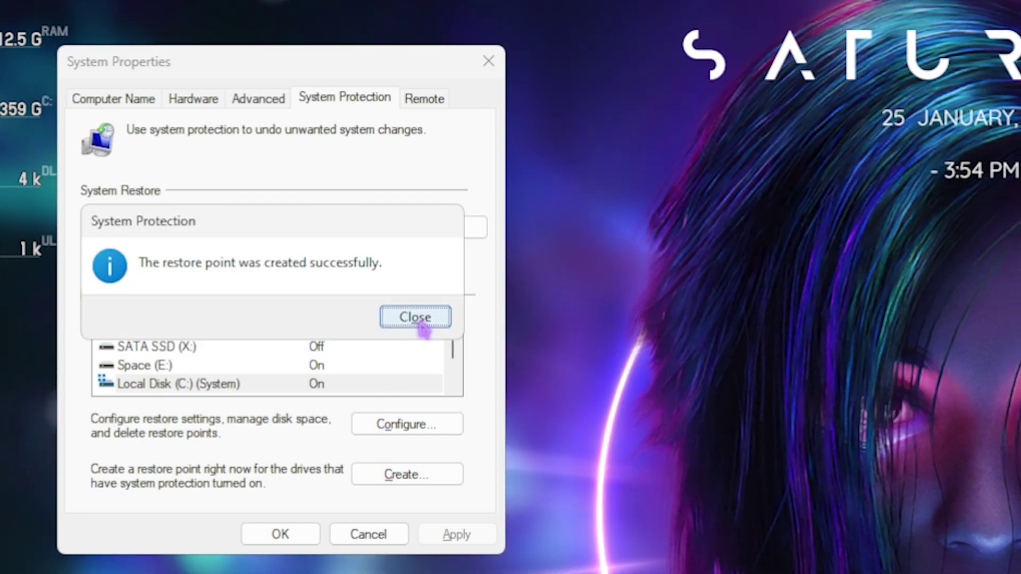
pyautogui.click(415, 318)
pyautogui.click(488, 62)
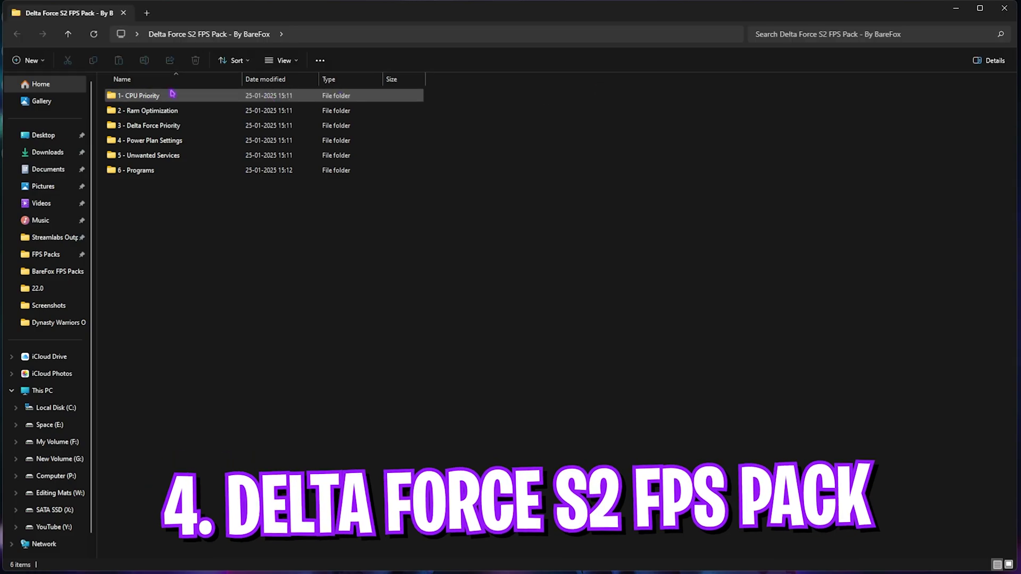
# - Maximize Explorer, peek into 1- CPU Priority's AMD folder, then open its INTEL folder
pyautogui.press('super+Up')
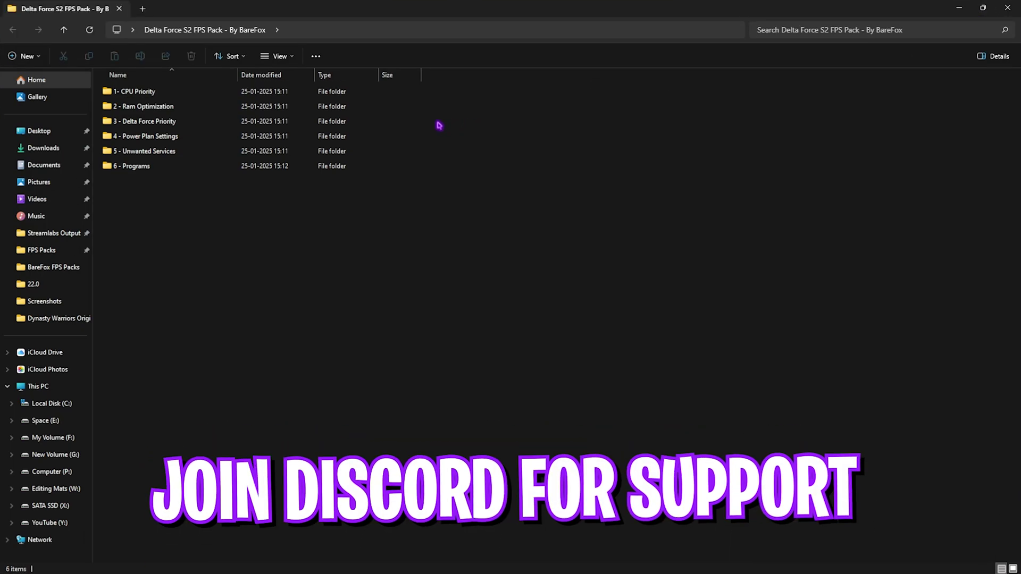
pyautogui.moveTo(190, 234); pyautogui.dragTo(154, 91)
pyautogui.click(169, 215)
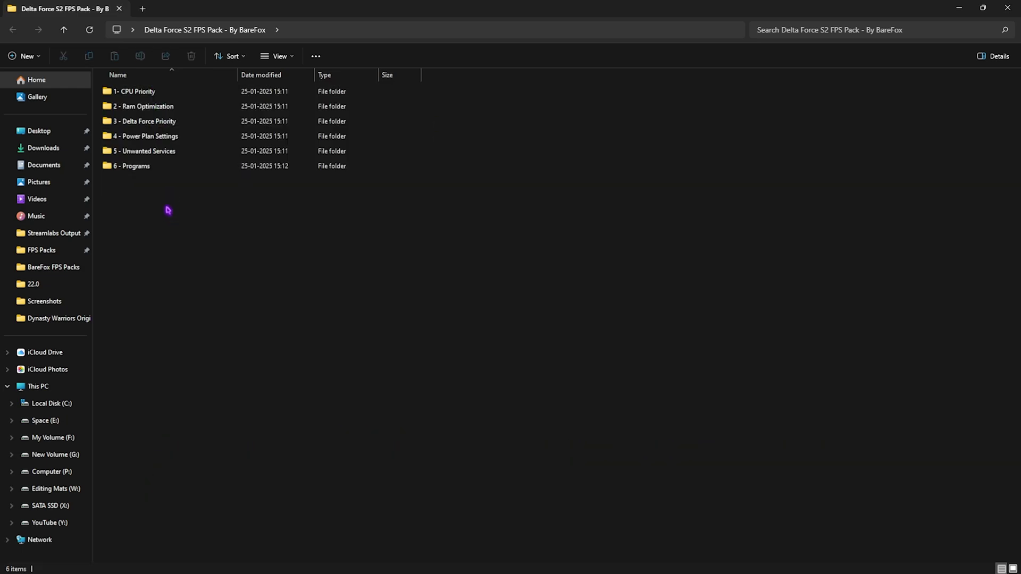
pyautogui.doubleClick(144, 93)
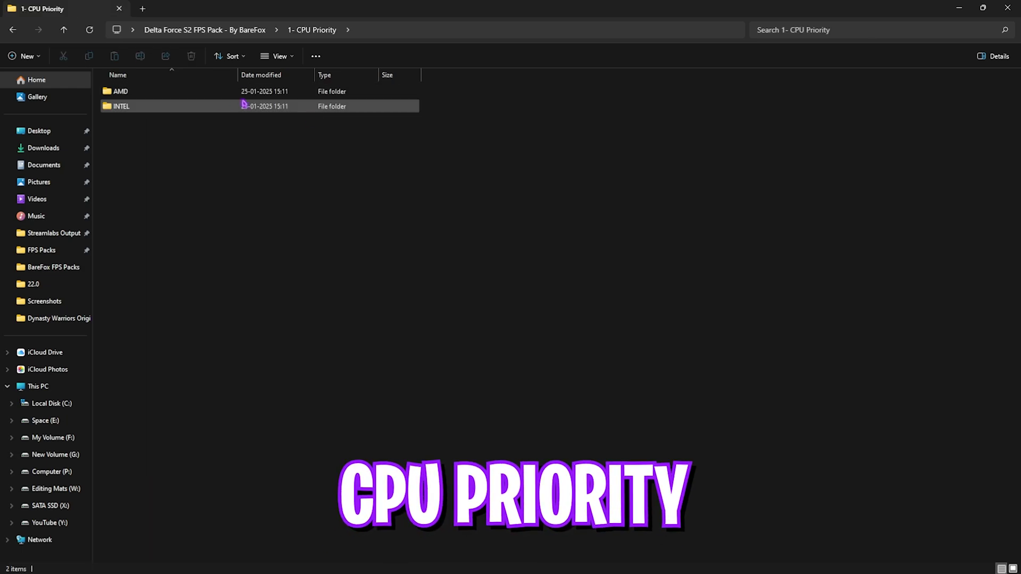
pyautogui.doubleClick(234, 95)
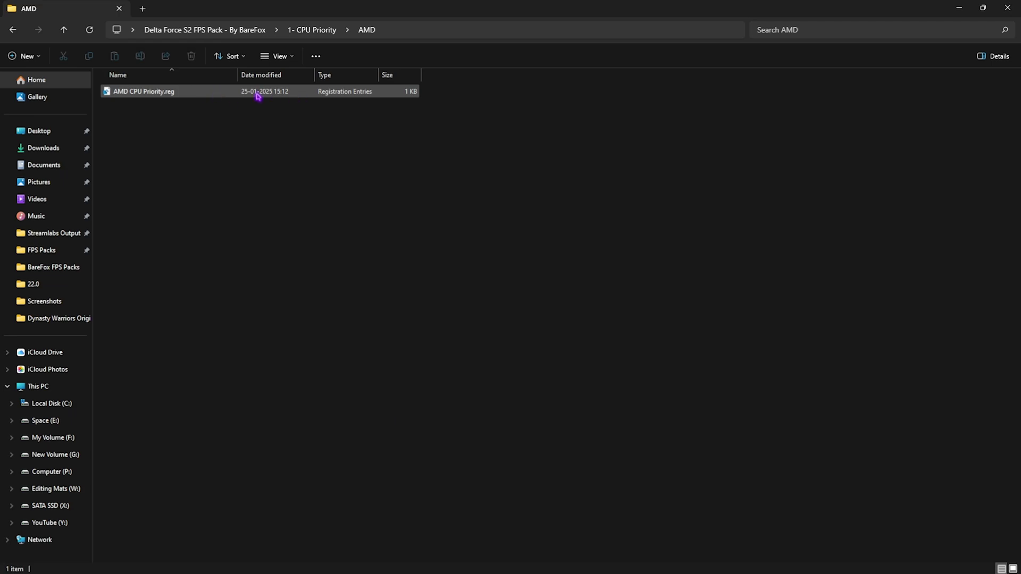
pyautogui.click(313, 28)
pyautogui.doubleClick(170, 106)
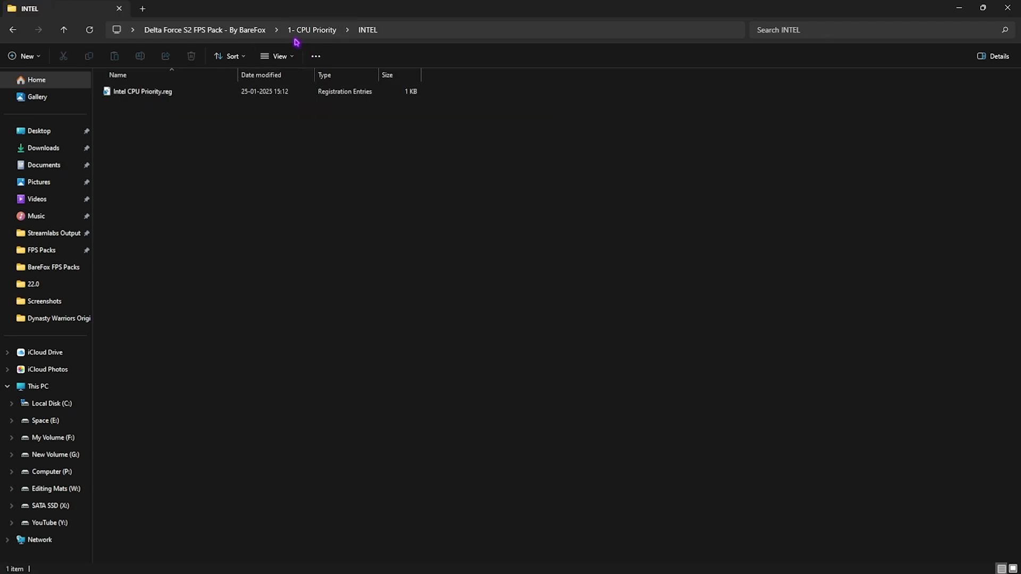
# - Review the 32GB Ram.reg and Reset to Default.reg presets in 2 - Ram Optimization
pyautogui.click(205, 30)
pyautogui.doubleClick(151, 106)
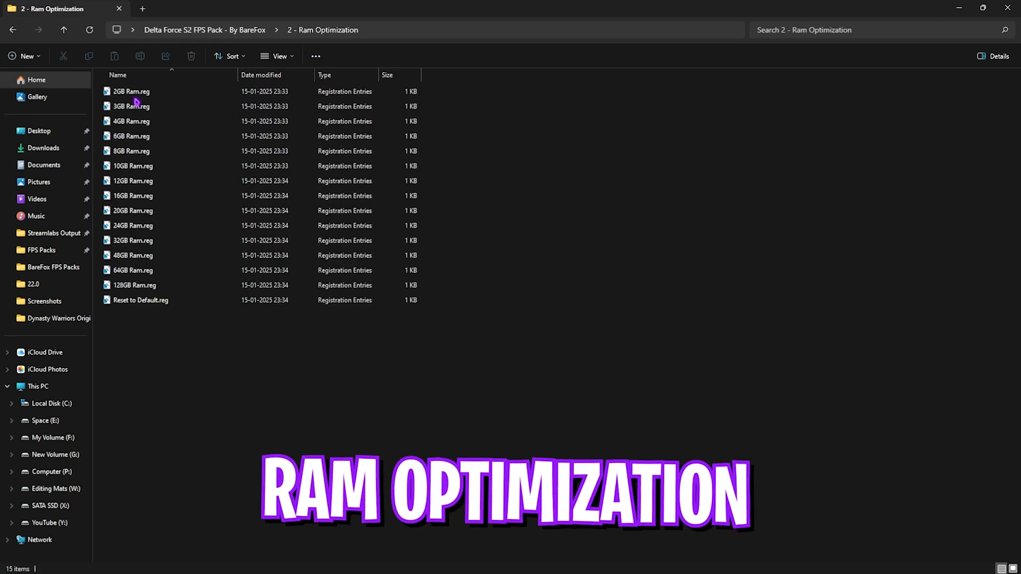
pyautogui.moveTo(471, 295); pyautogui.dragTo(418, 90)
pyautogui.click(476, 163)
pyautogui.click(211, 242)
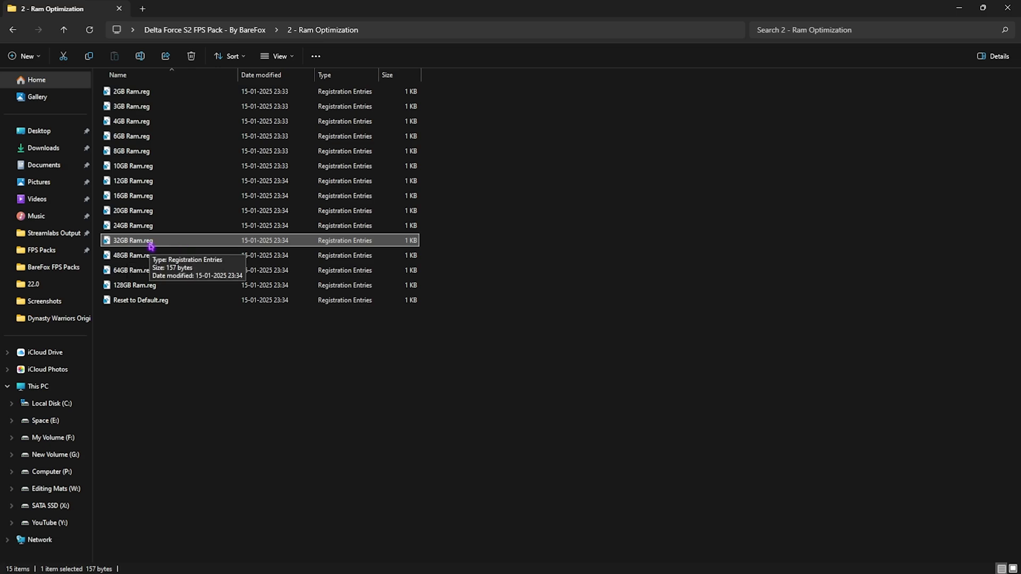
pyautogui.click(133, 304)
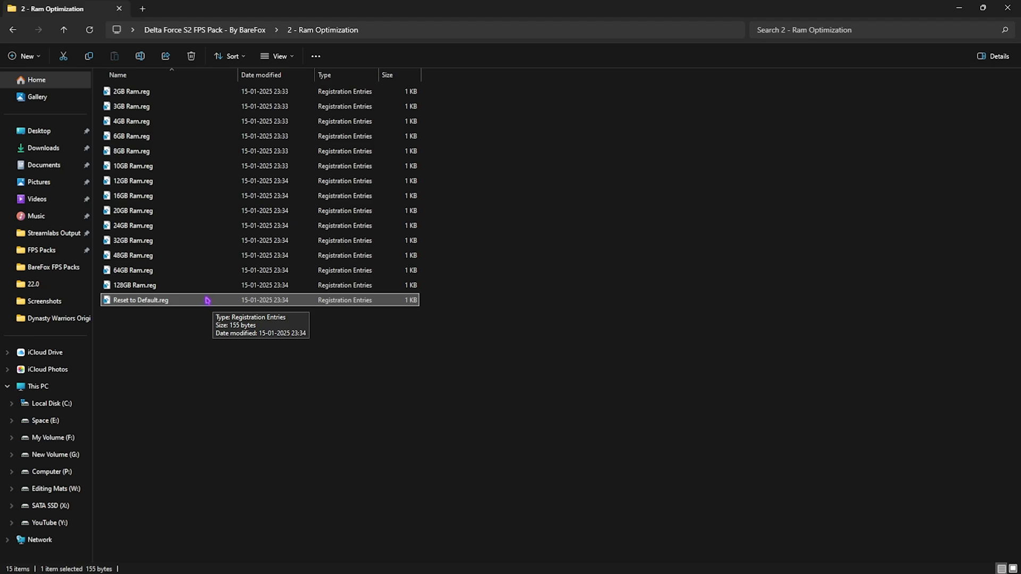
pyautogui.hotkey('alt', 'Up')
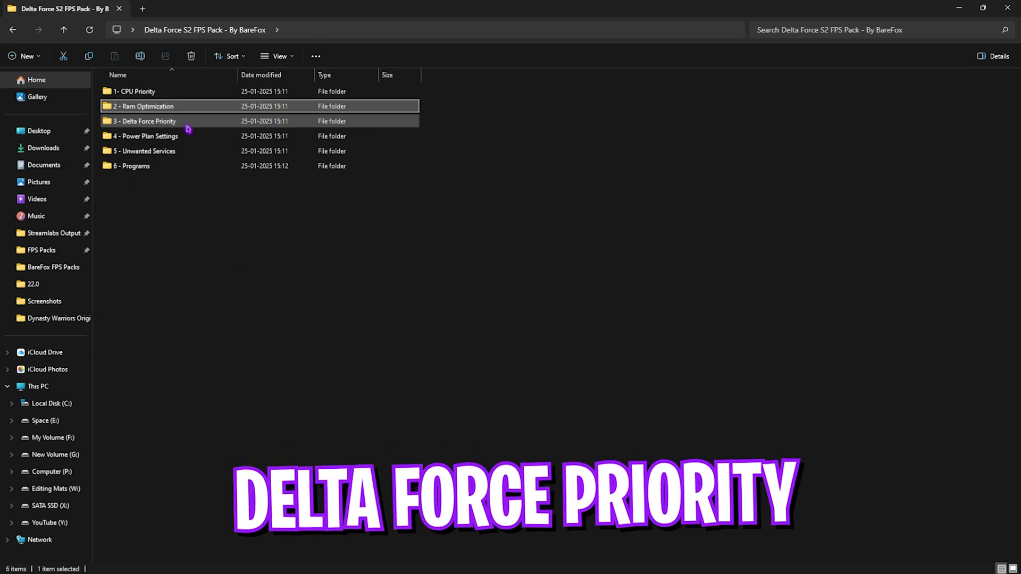
# - Look over the AboveNormalPriority and HighPriority registry files in 3 - Delta Force Priority
pyautogui.doubleClick(152, 122)
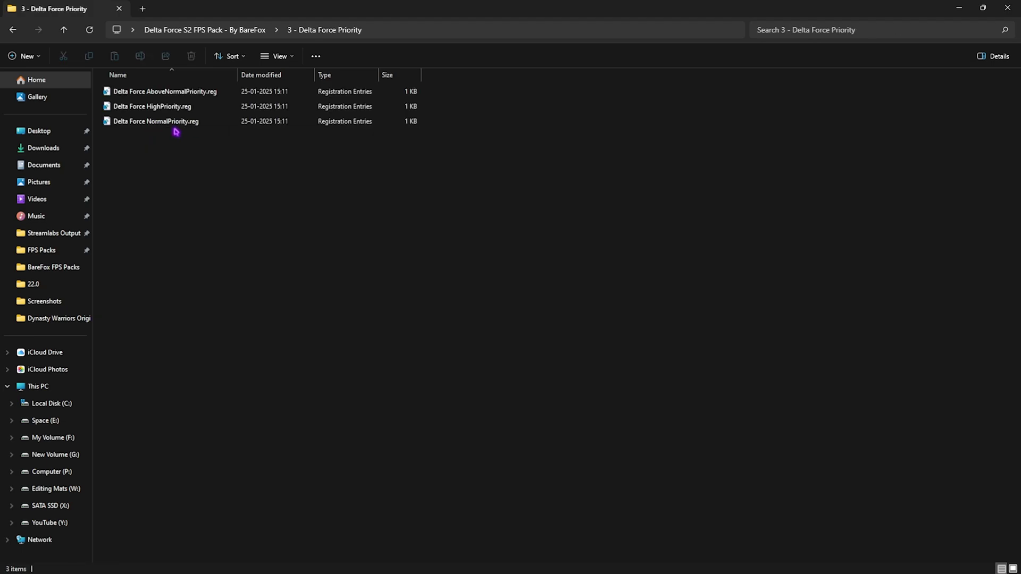
pyautogui.click(182, 95)
pyautogui.click(183, 109)
pyautogui.click(220, 96)
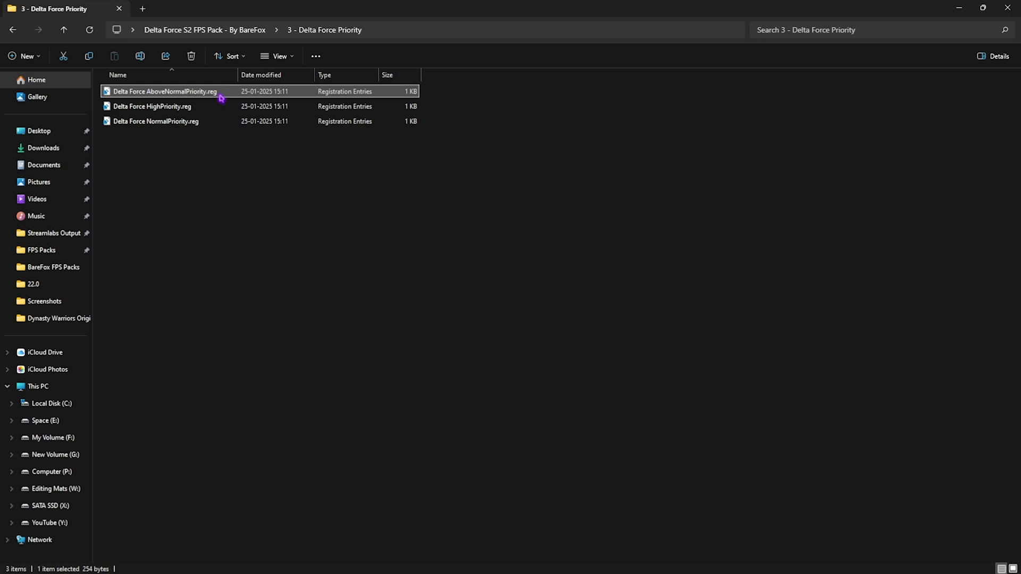
pyautogui.hotkey('alt', 'Up')
# - Run the Ultimate Performance power plan import from 4 - Power Plan Settings as administrator
pyautogui.doubleClick(178, 122)
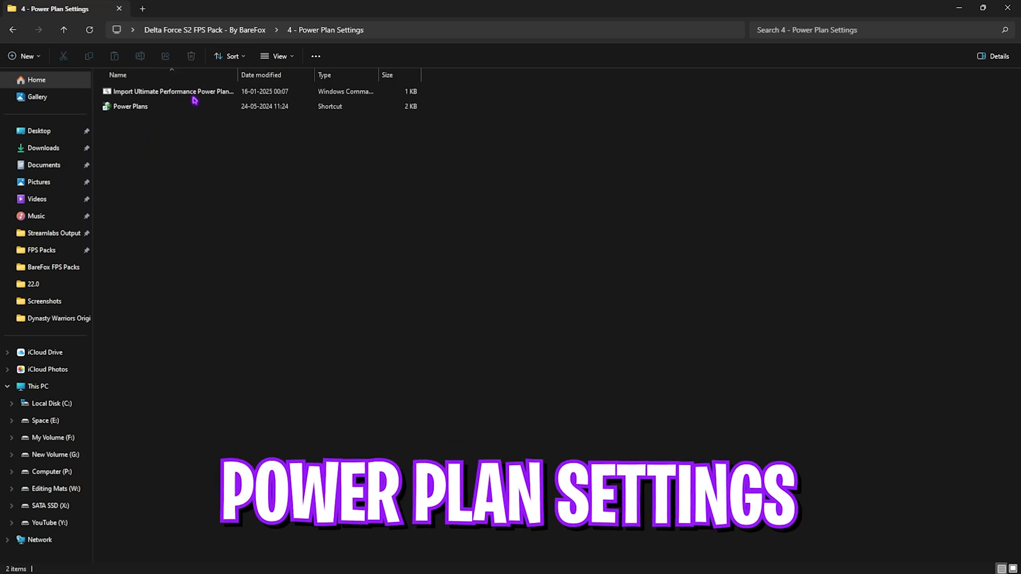
pyautogui.click(177, 97)
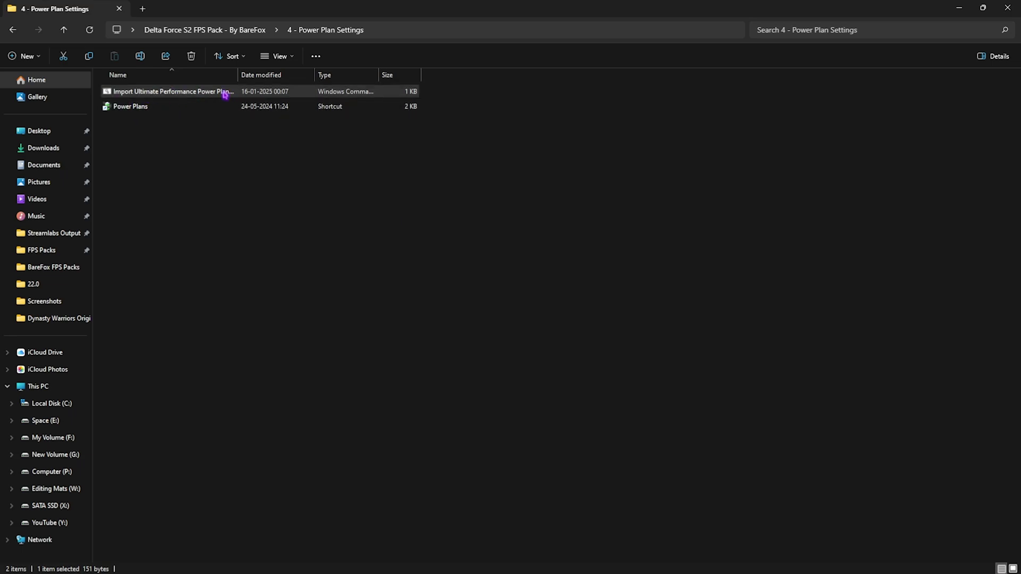
pyautogui.rightClick(173, 92)
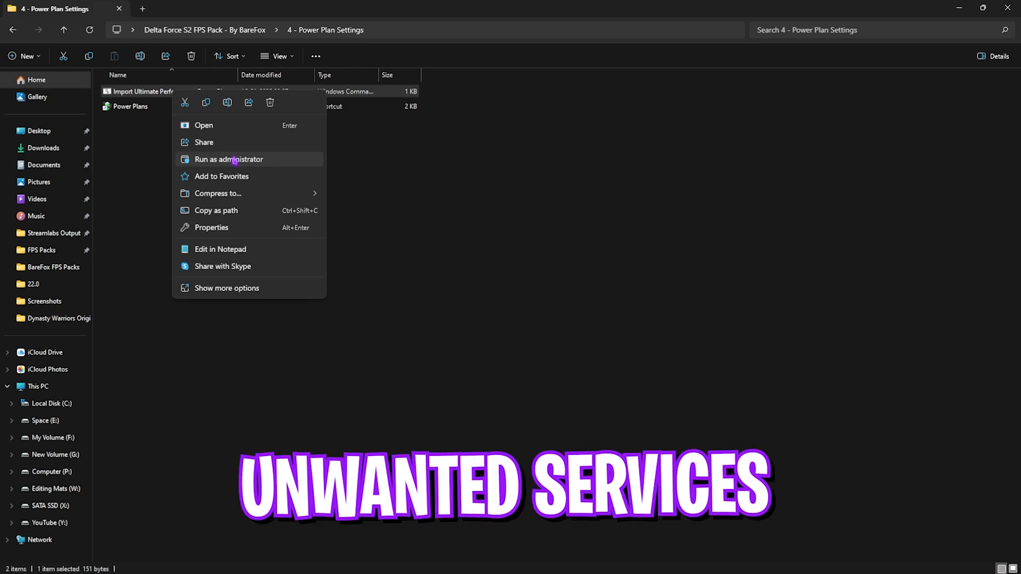
pyautogui.click(136, 153)
pyautogui.click(149, 108)
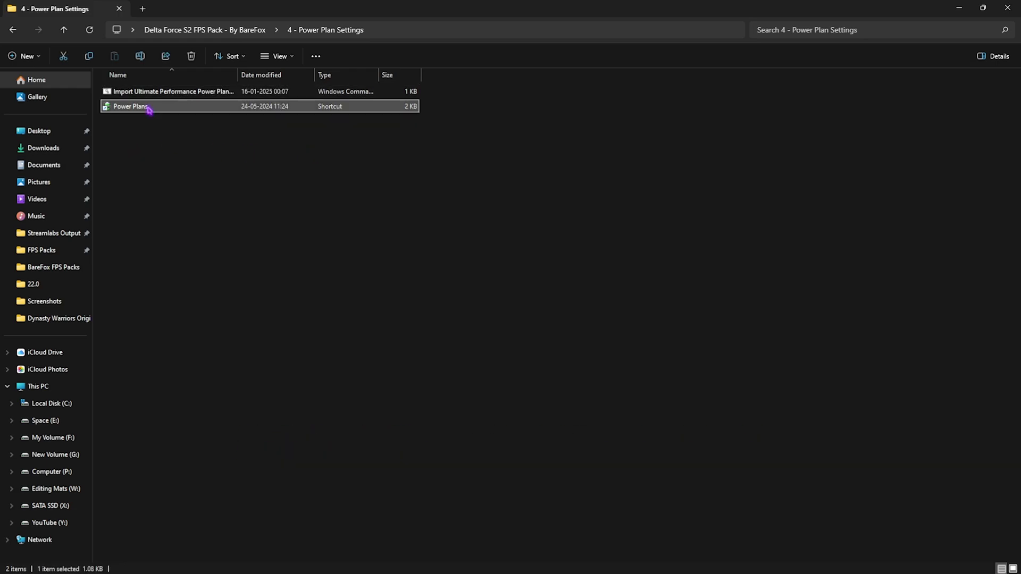
# - Make Ultimate Performance the active power plan from the additional plans, then close Power Options
pyautogui.doubleClick(208, 106)
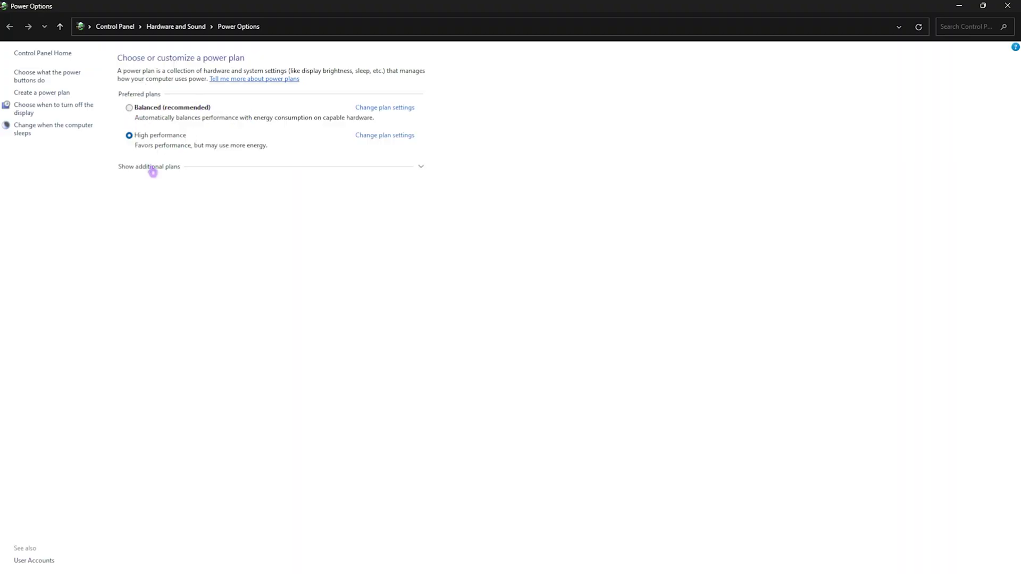
pyautogui.click(148, 168)
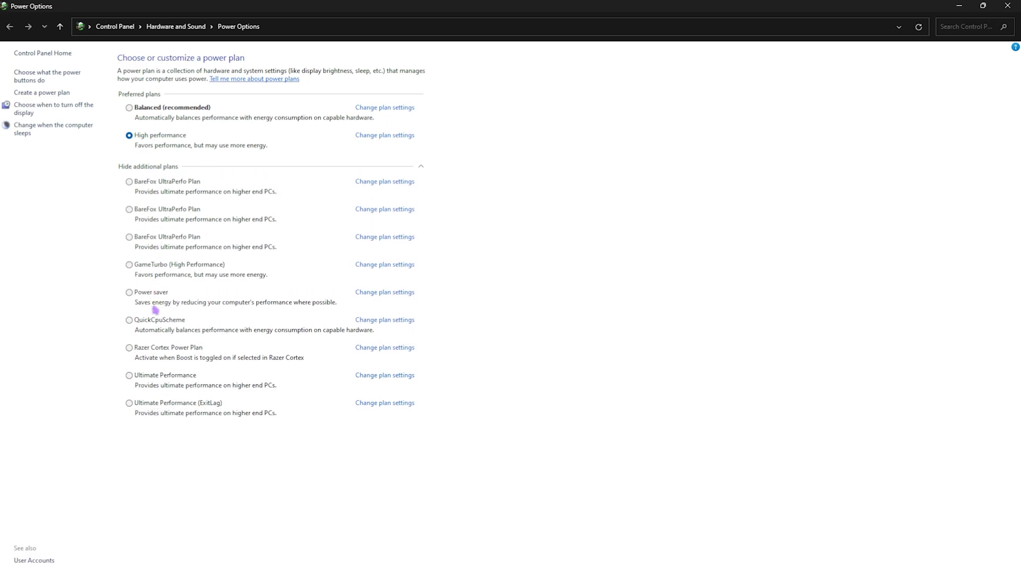
pyautogui.click(157, 375)
pyautogui.click(1007, 6)
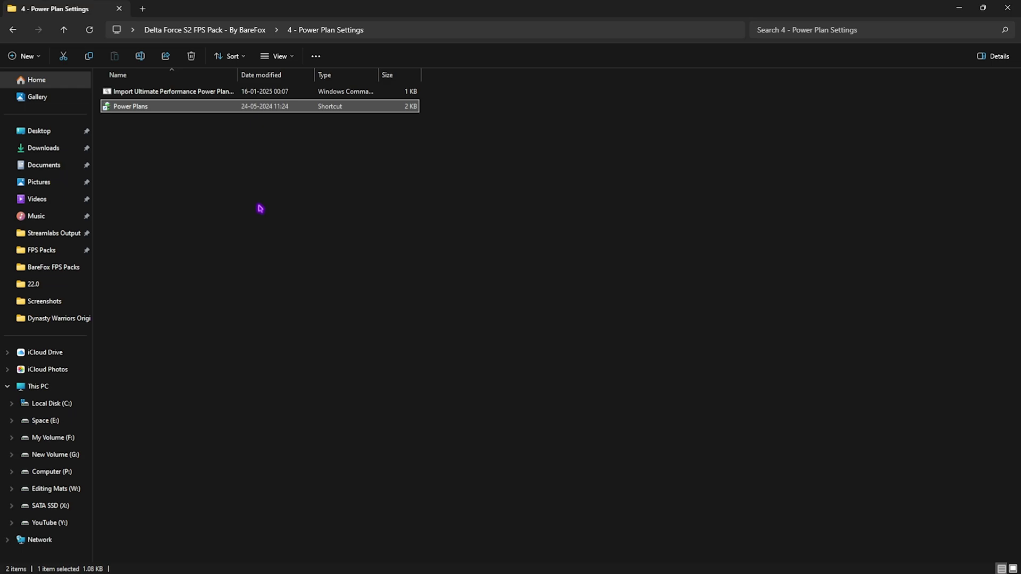
# - Open the 5 - Unwanted Services folder and select its eight registry tweak files
pyautogui.click(195, 33)
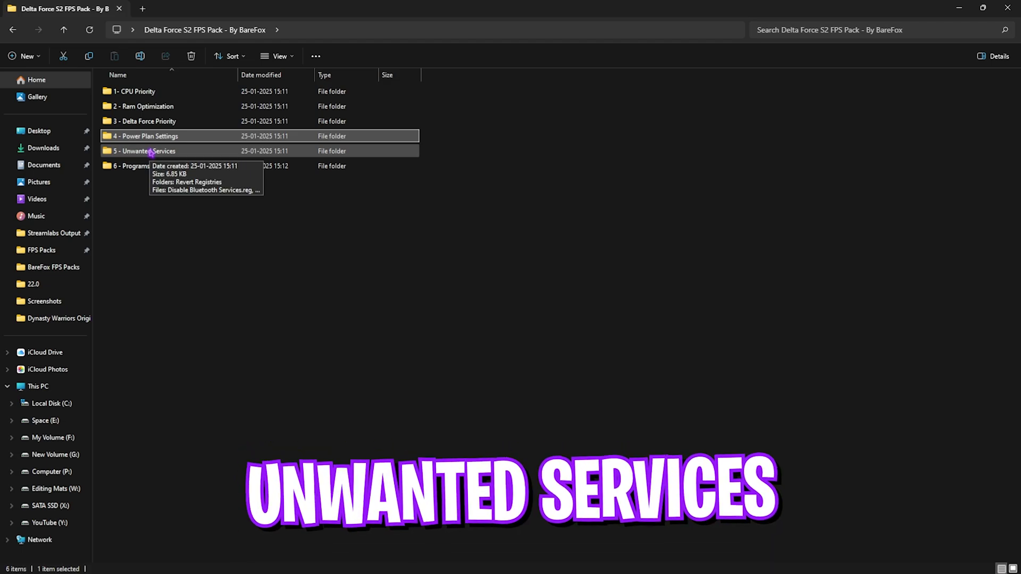
pyautogui.click(151, 153)
pyautogui.doubleClick(151, 153)
pyautogui.moveTo(210, 296); pyautogui.dragTo(187, 105)
pyautogui.click(225, 280)
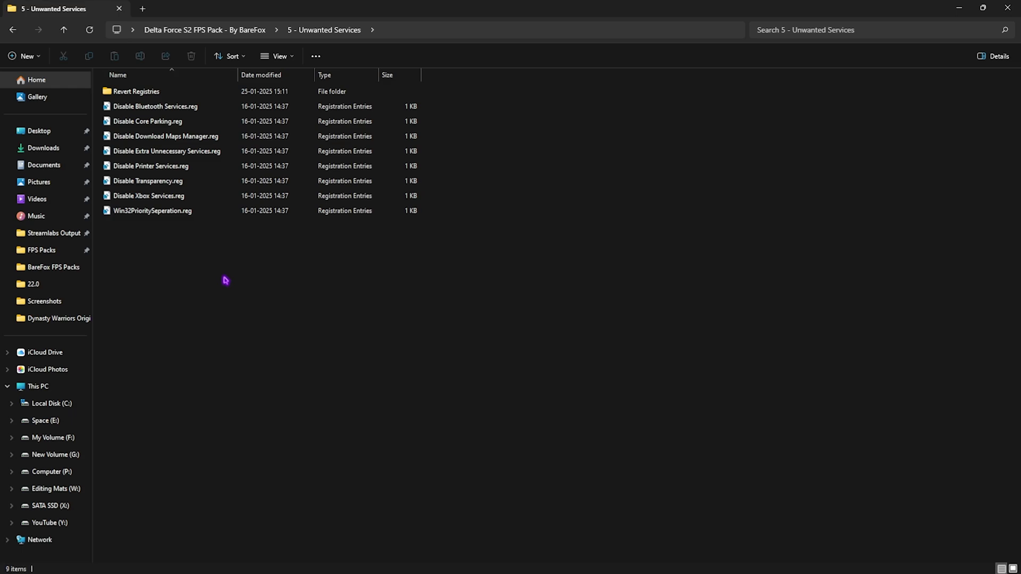
# - Inspect the Bluetooth and Printer service tweaks, then select the six Enable files in Revert Registries
pyautogui.click(166, 108)
pyautogui.click(169, 166)
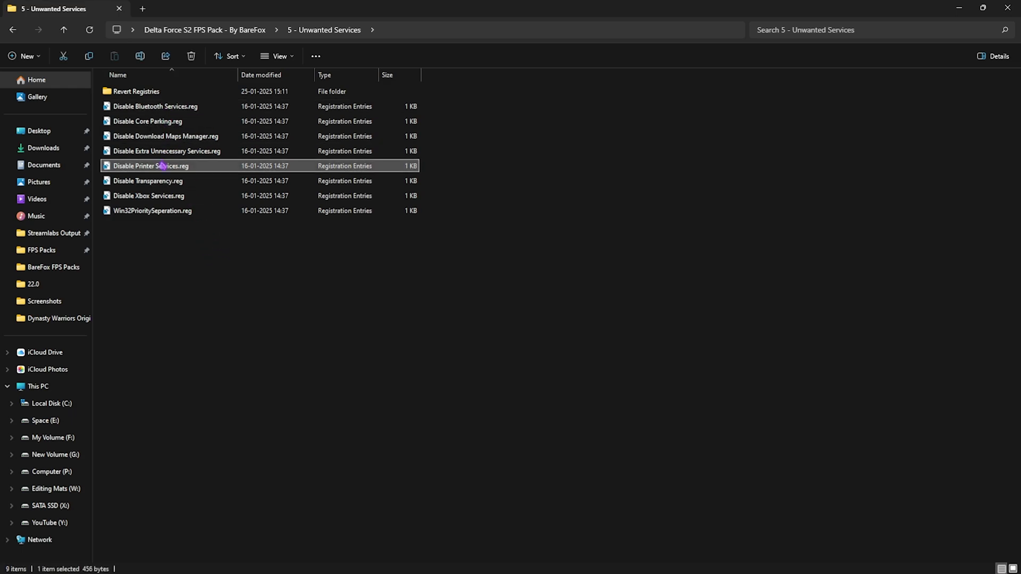
pyautogui.click(174, 108)
pyautogui.moveTo(185, 260); pyautogui.dragTo(174, 108)
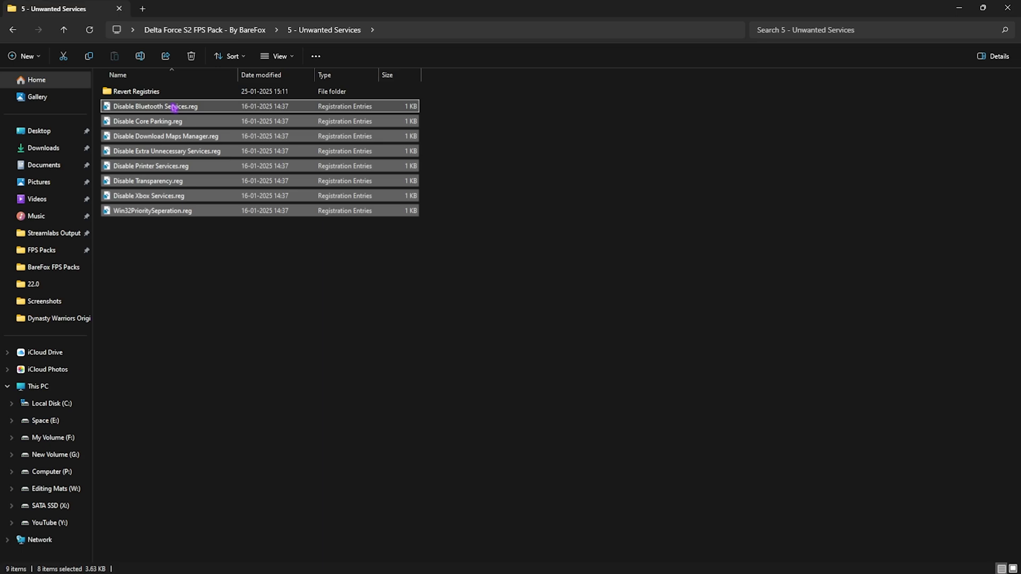
pyautogui.click(175, 244)
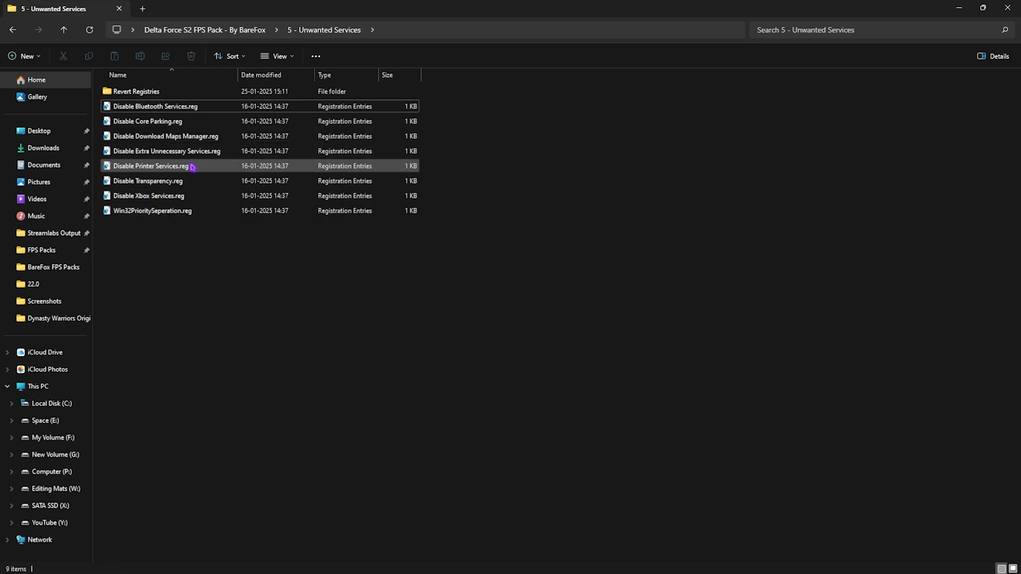
pyautogui.doubleClick(137, 93)
pyautogui.moveTo(215, 228)
pyautogui.mouseDown()
pyautogui.moveTo(164, 87)
pyautogui.moveTo(200, 224)
pyautogui.mouseUp()
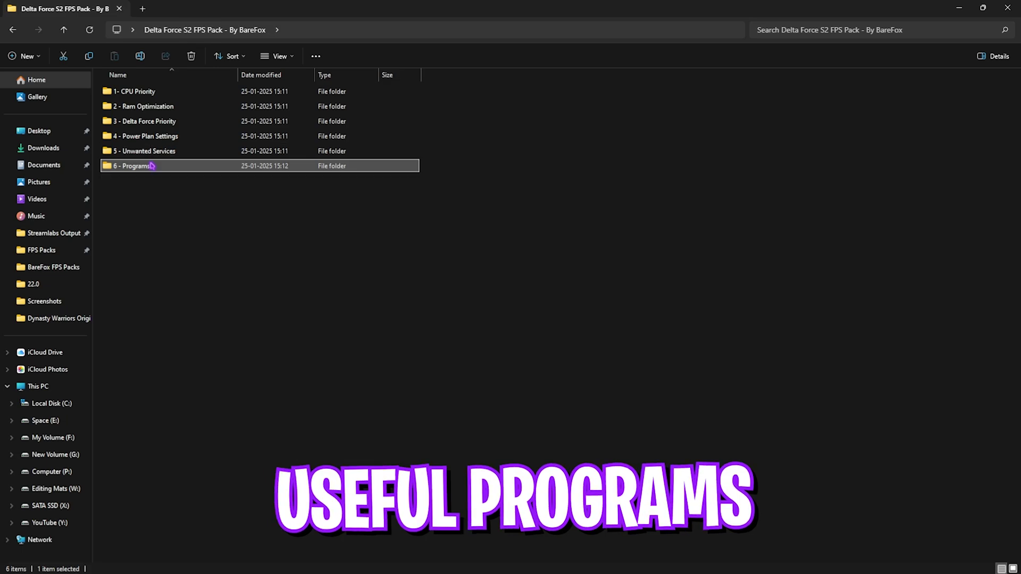
# - In 6 - Programs, run Clean Temporary Files.bat as administrator to delete temporary files
pyautogui.doubleClick(146, 164)
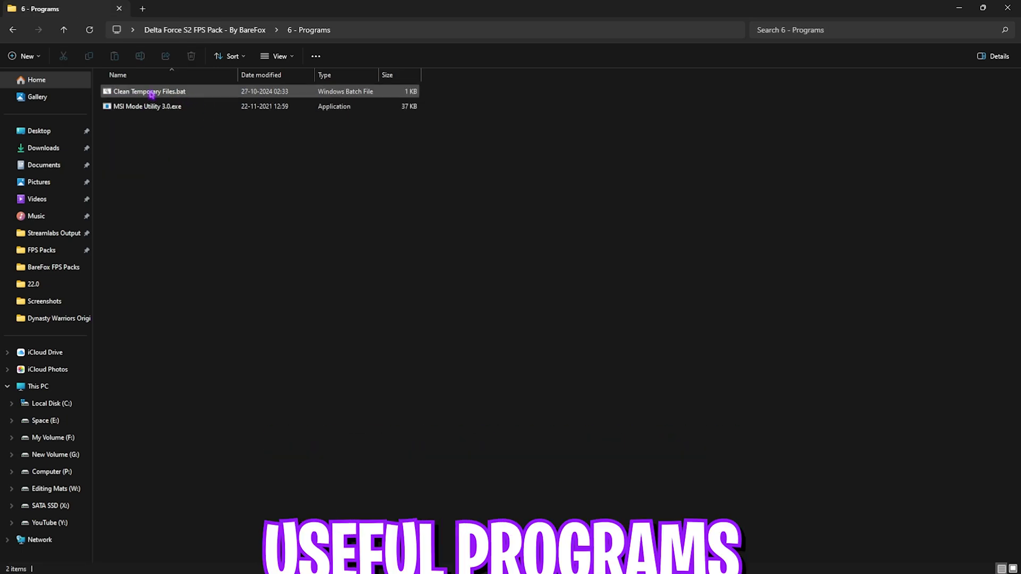
pyautogui.rightClick(246, 92)
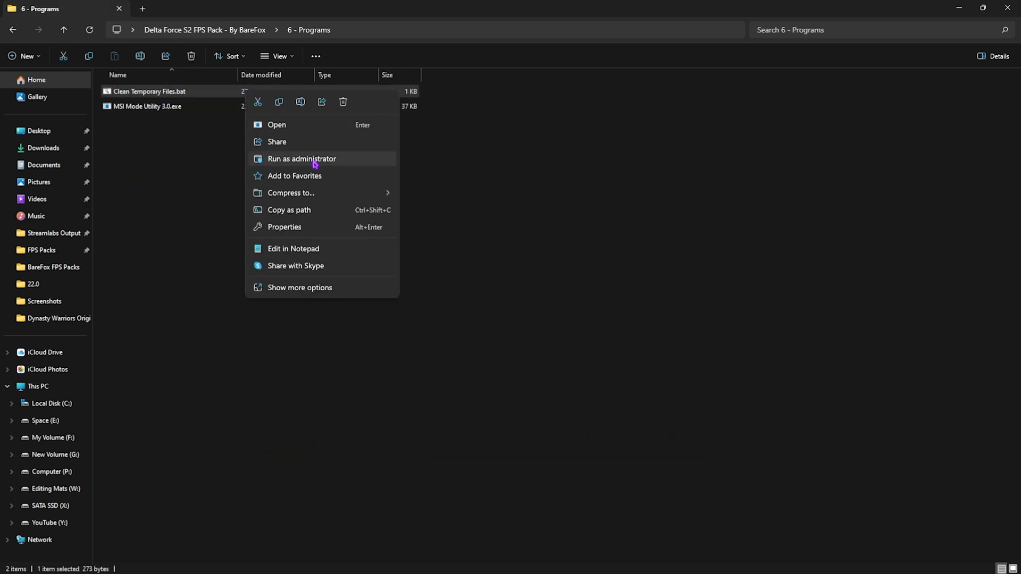
pyautogui.click(314, 160)
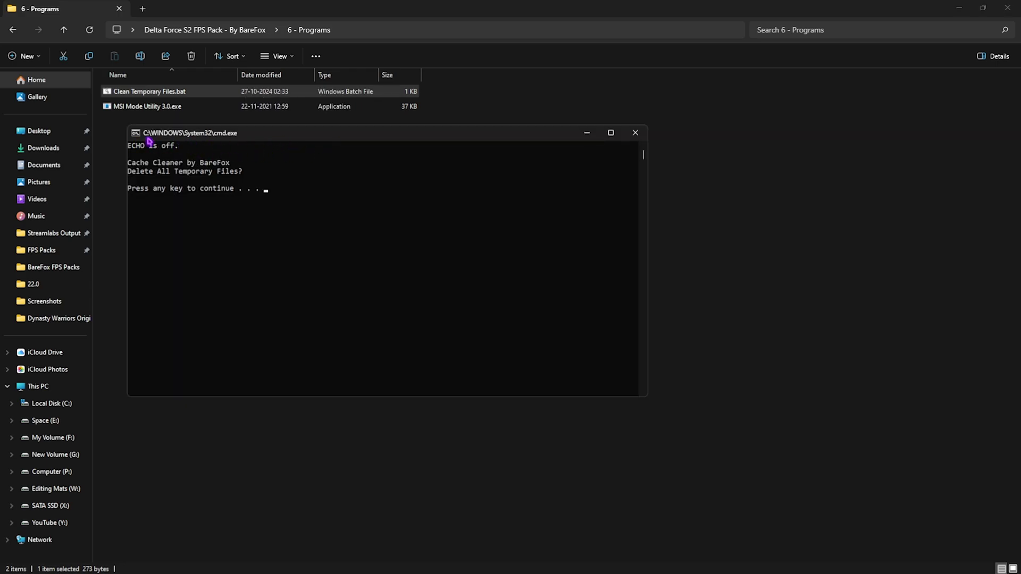
pyautogui.press('Return')
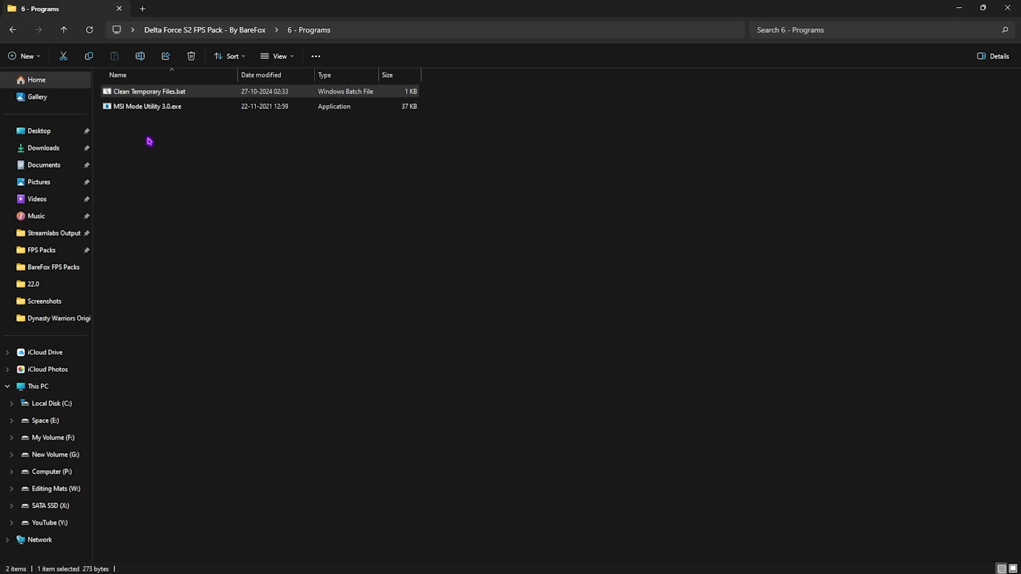
pyautogui.click(133, 107)
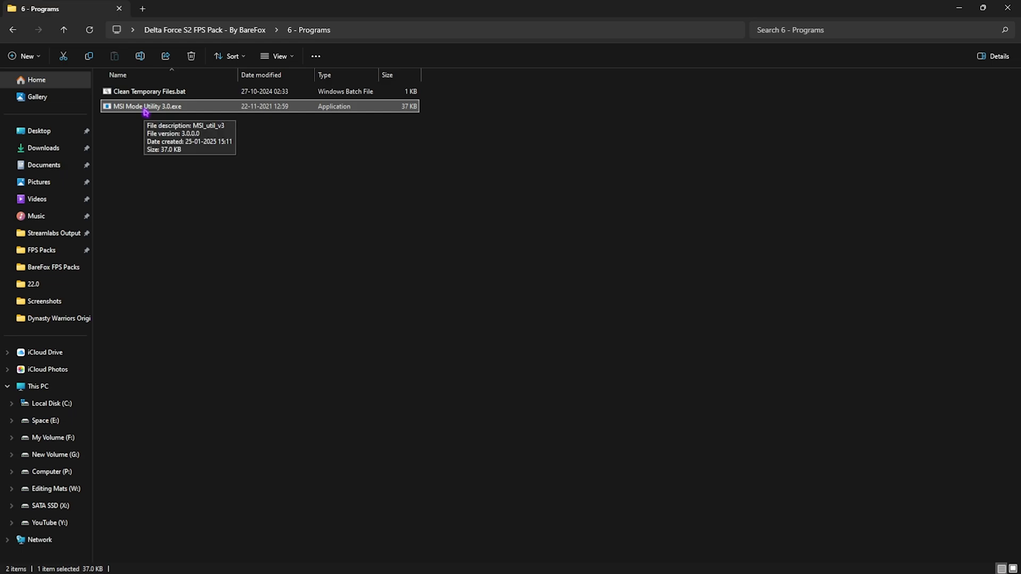
pyautogui.rightClick(146, 112)
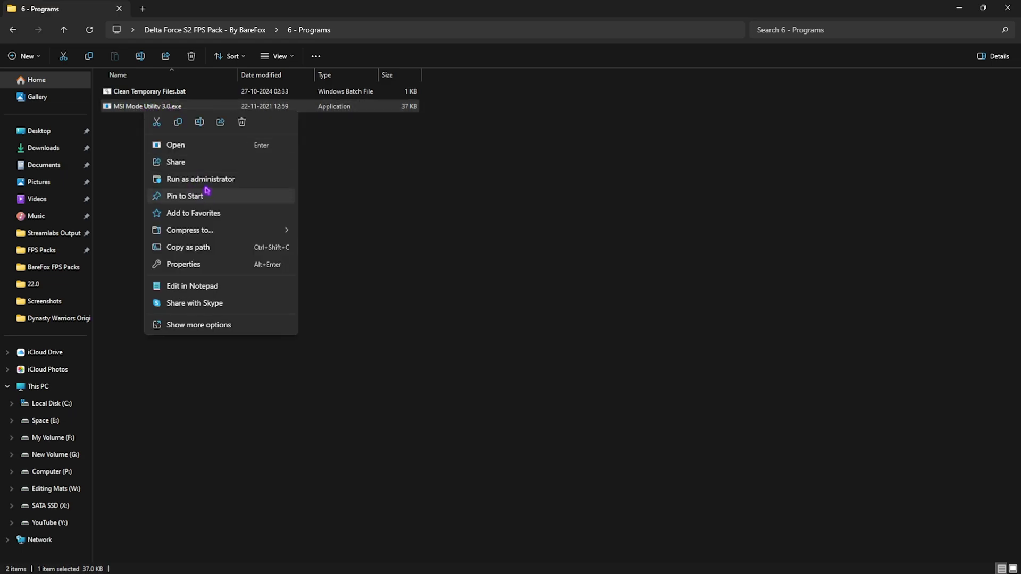
# - Launch MSI Mode Utility as administrator and select the NVIDIA GeForce RTX 2070 SUPER device
pyautogui.click(172, 180)
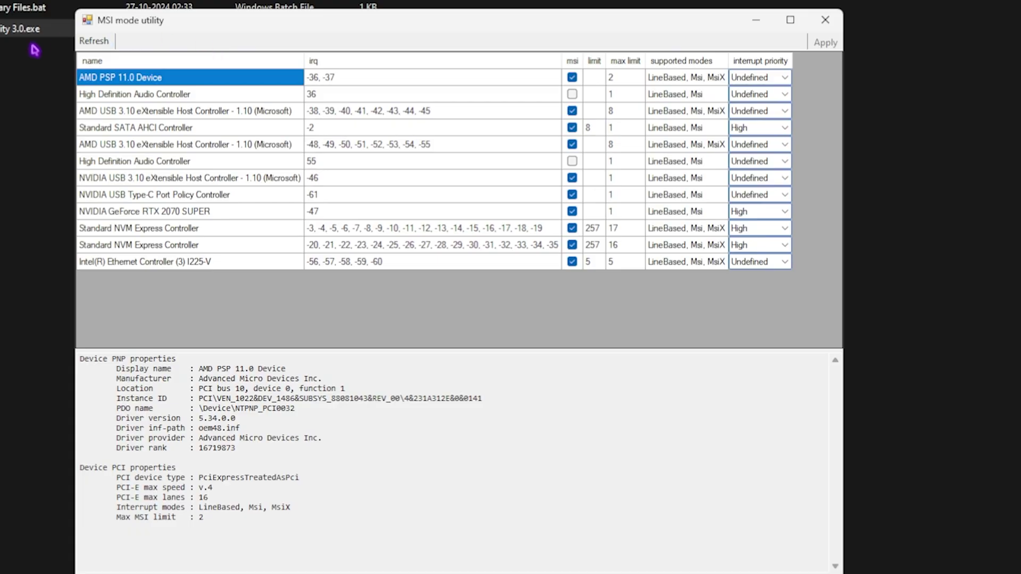
pyautogui.click(204, 214)
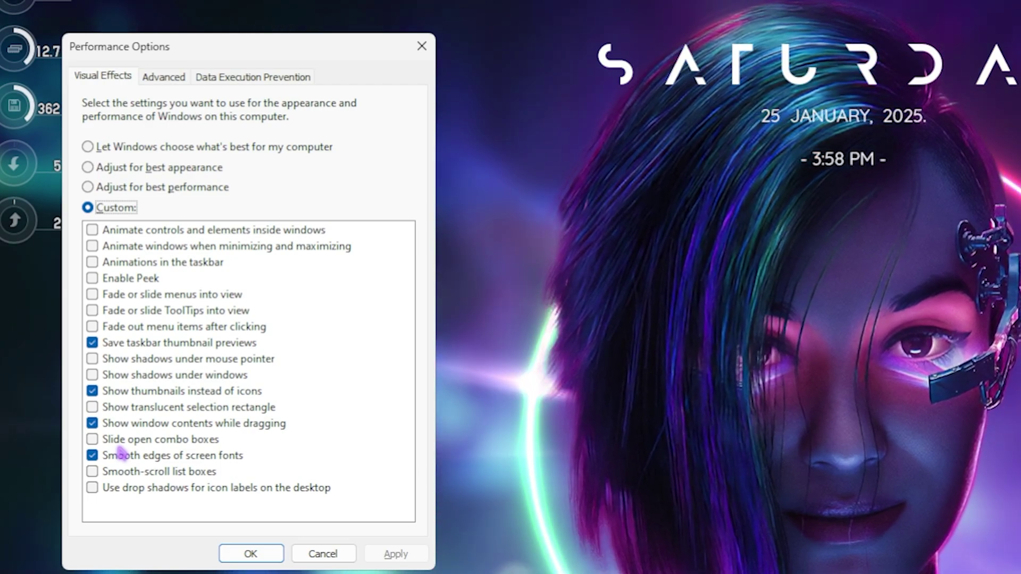
# - Move to Performance Options' Advanced tab, with processor scheduling set for Programs
pyautogui.click(165, 79)
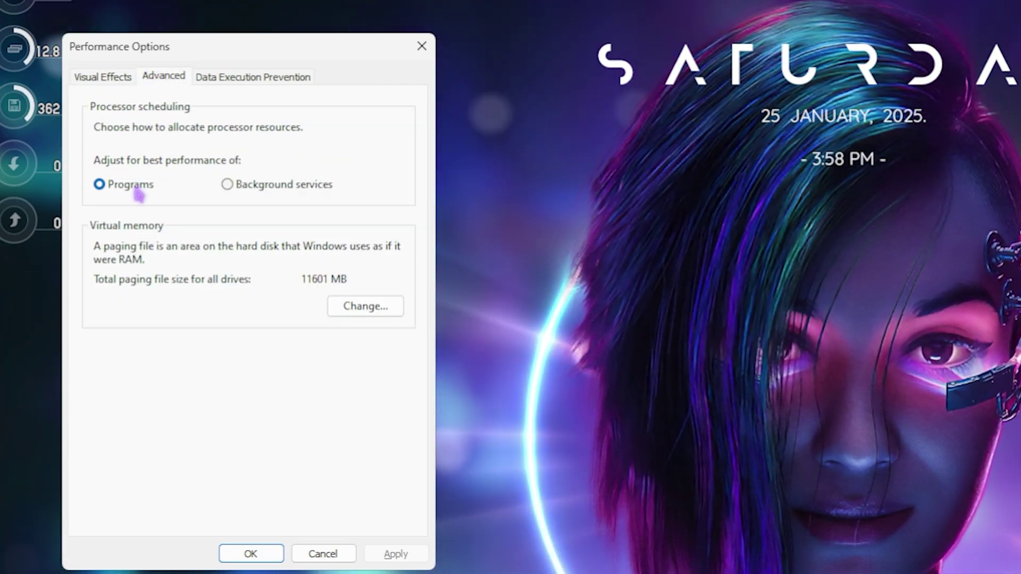
# - Open the virtual memory settings and select C:'s initial and maximum paging size values
pyautogui.click(373, 312)
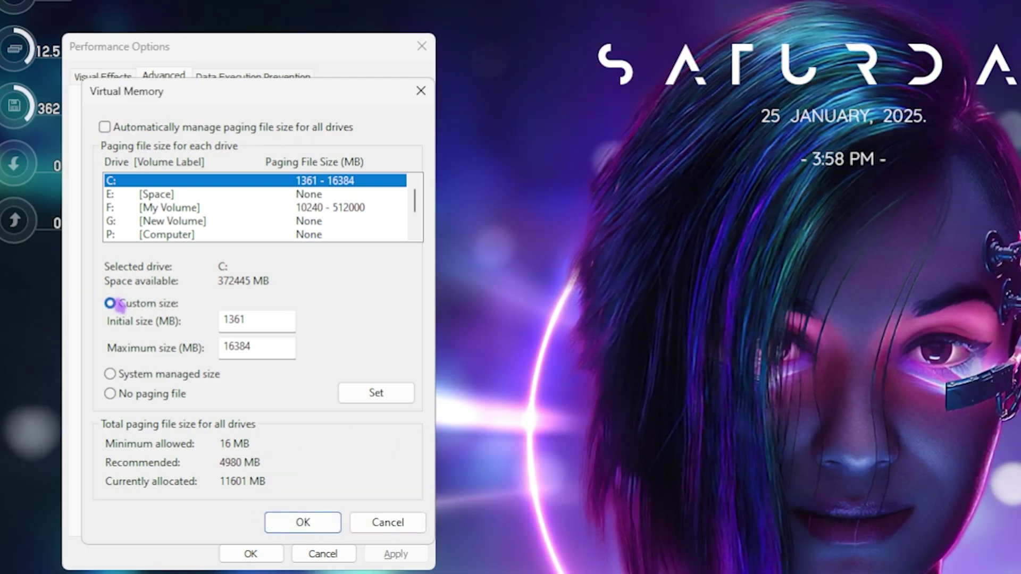
pyautogui.doubleClick(274, 319)
pyautogui.moveTo(263, 347); pyautogui.dragTo(230, 342)
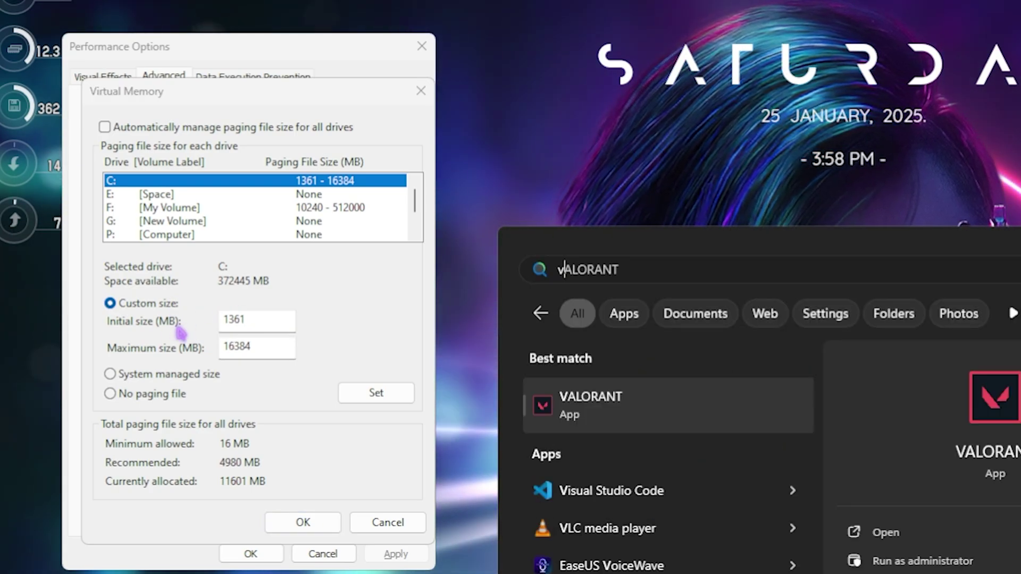
# - Compute 32768 ÷ 2 in Calculator and confirm a 1361–16384 MB paging file on C:
pyautogui.press('BackSpace')
pyautogui.write('calculator')
pyautogui.press('Return')
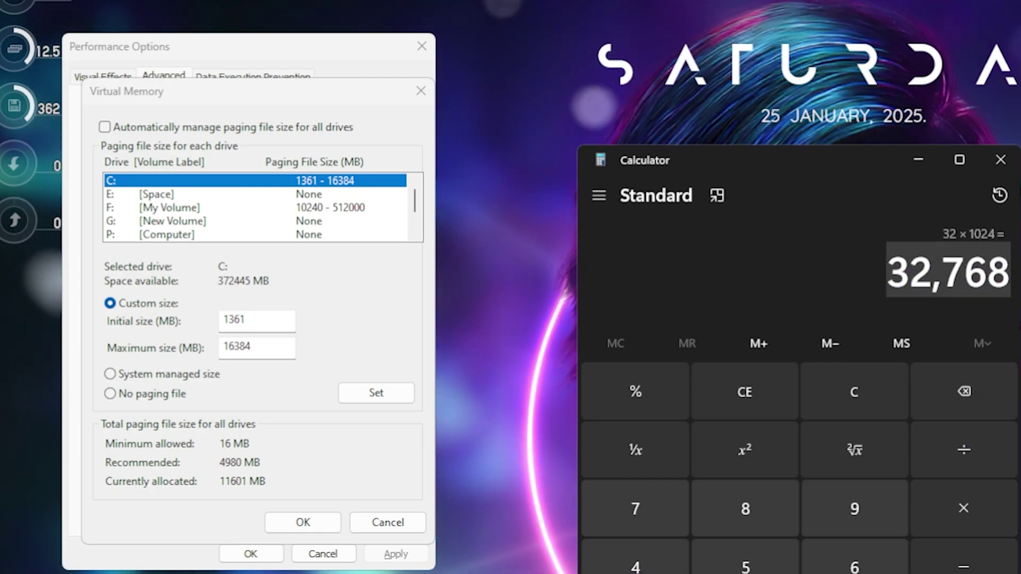
pyautogui.press('/')
pyautogui.press('2')
pyautogui.press('Return')
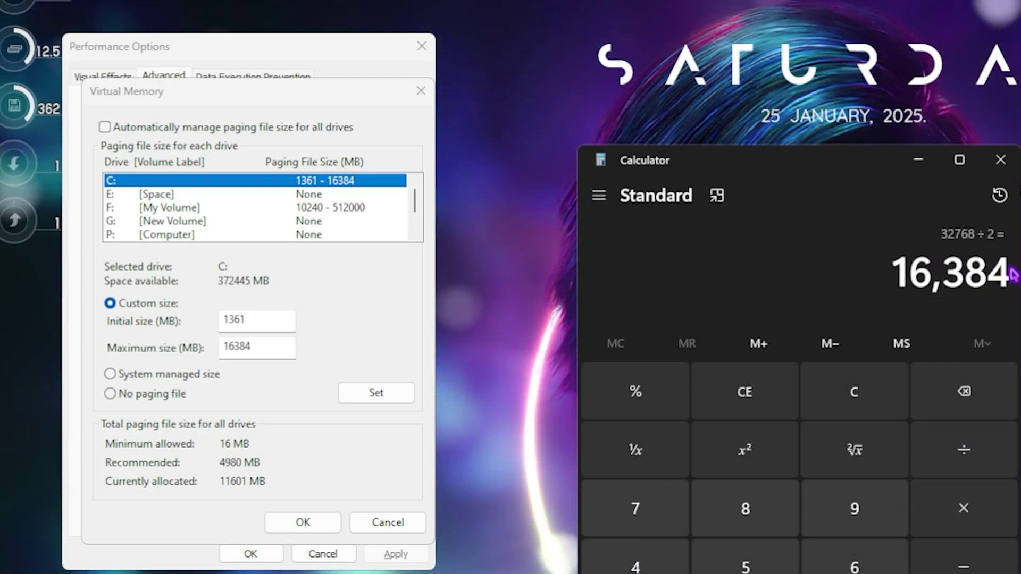
pyautogui.click(252, 354)
pyautogui.click(990, 166)
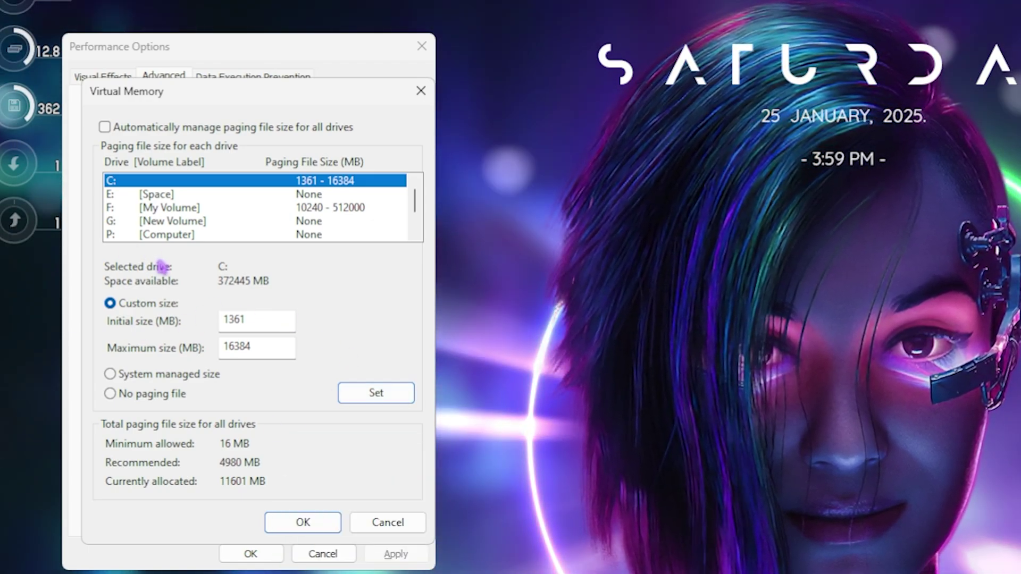
pyautogui.click(303, 522)
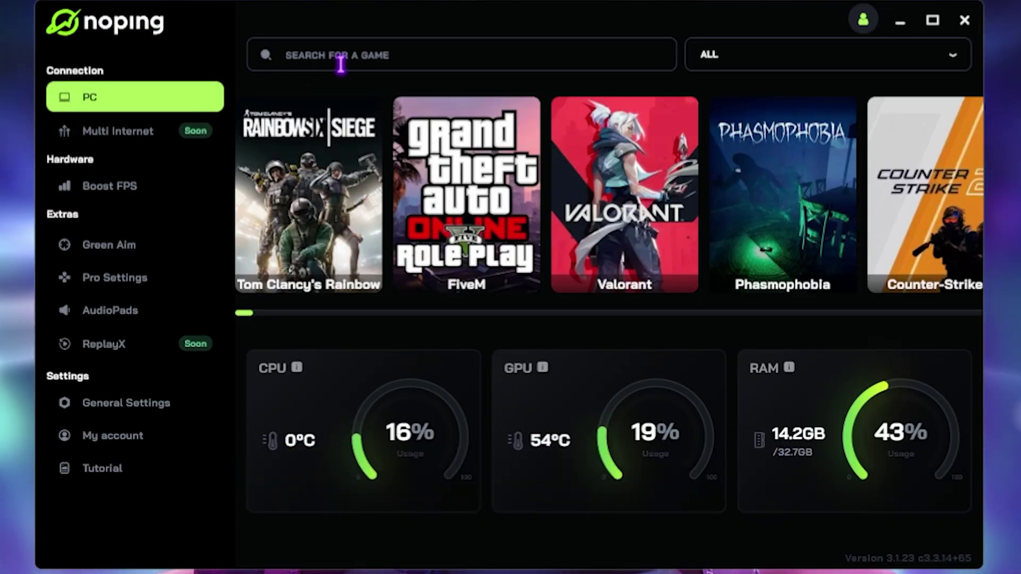
# - Find Delta Force in NoPing, pick India's Mumbai 03 server manually, and optimize the game
pyautogui.click(364, 54)
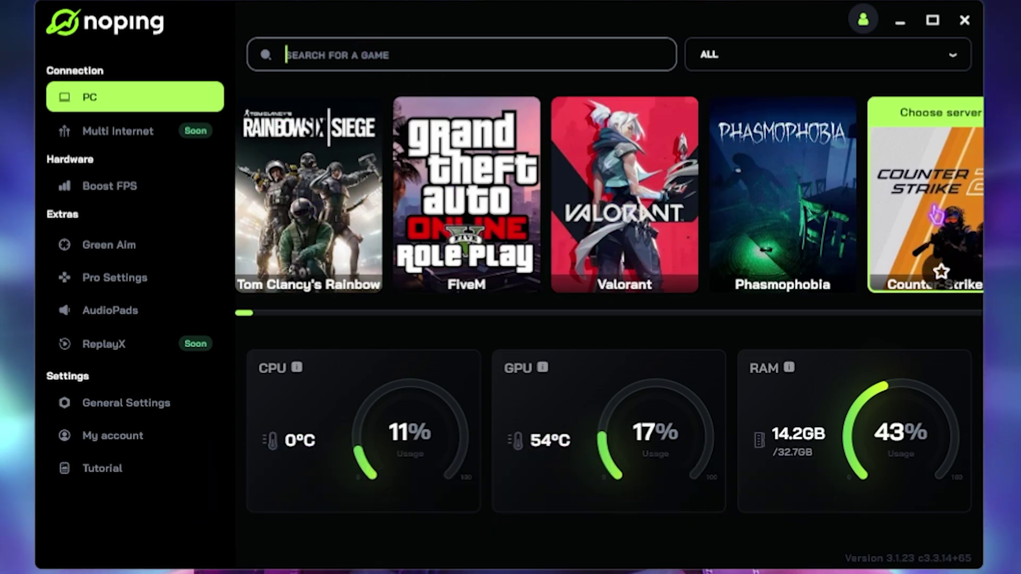
pyautogui.write('Delt')
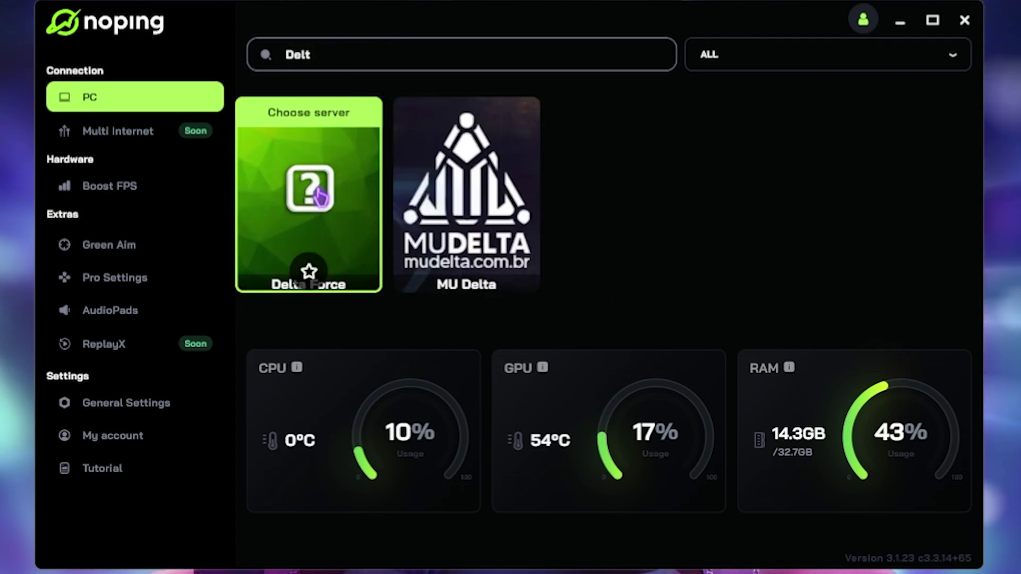
pyautogui.click(326, 209)
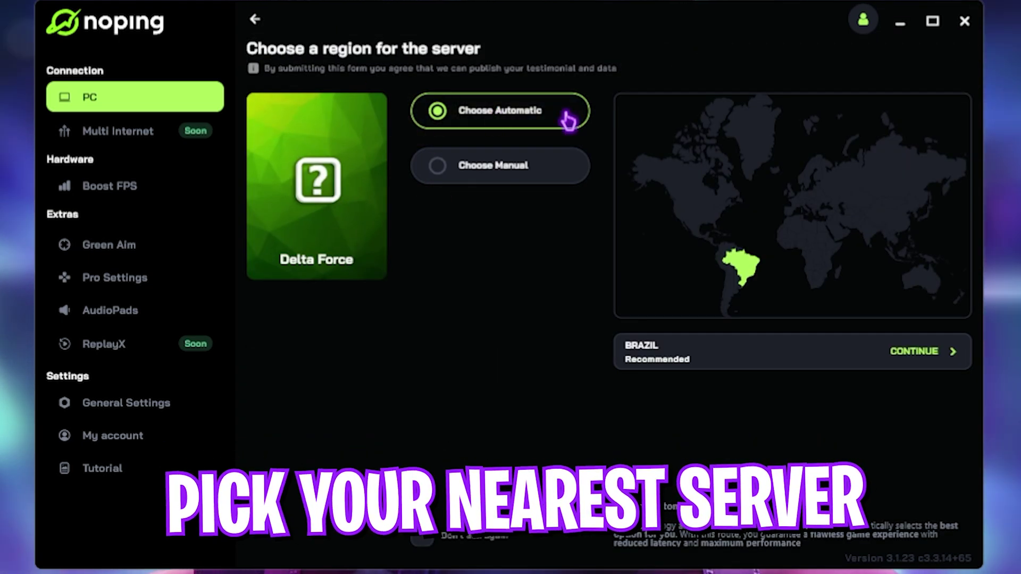
pyautogui.click(514, 176)
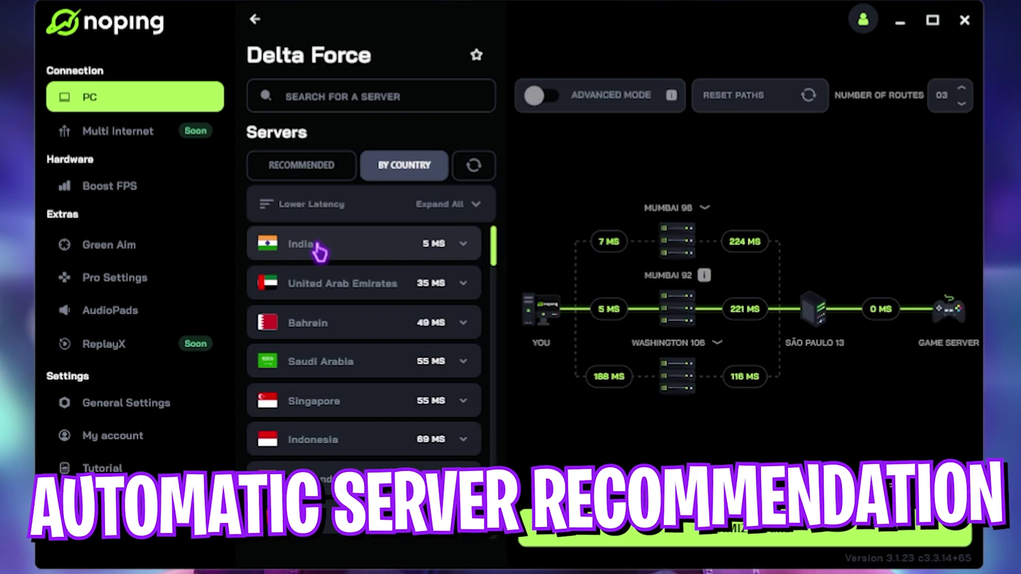
pyautogui.click(355, 248)
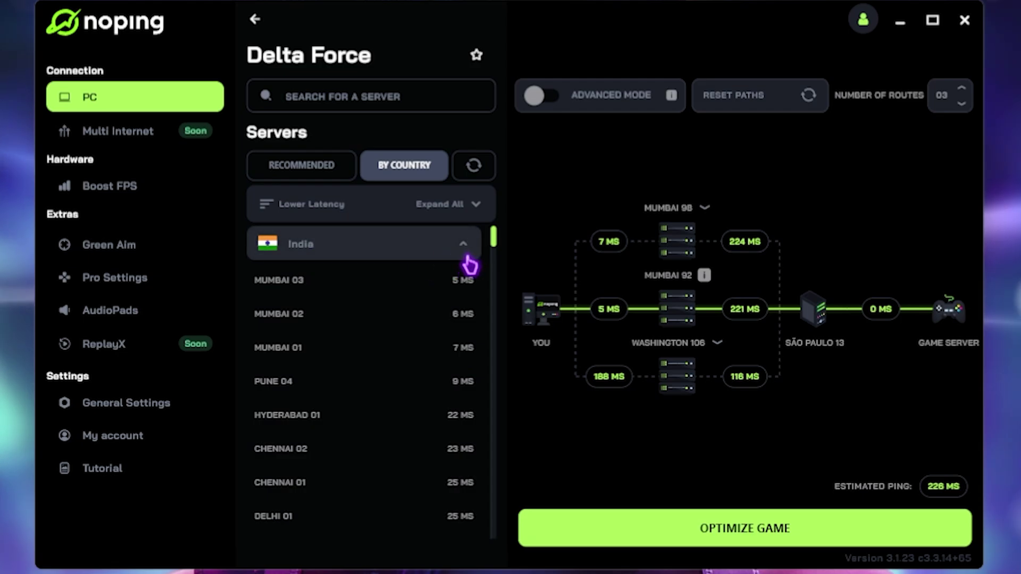
pyautogui.click(415, 289)
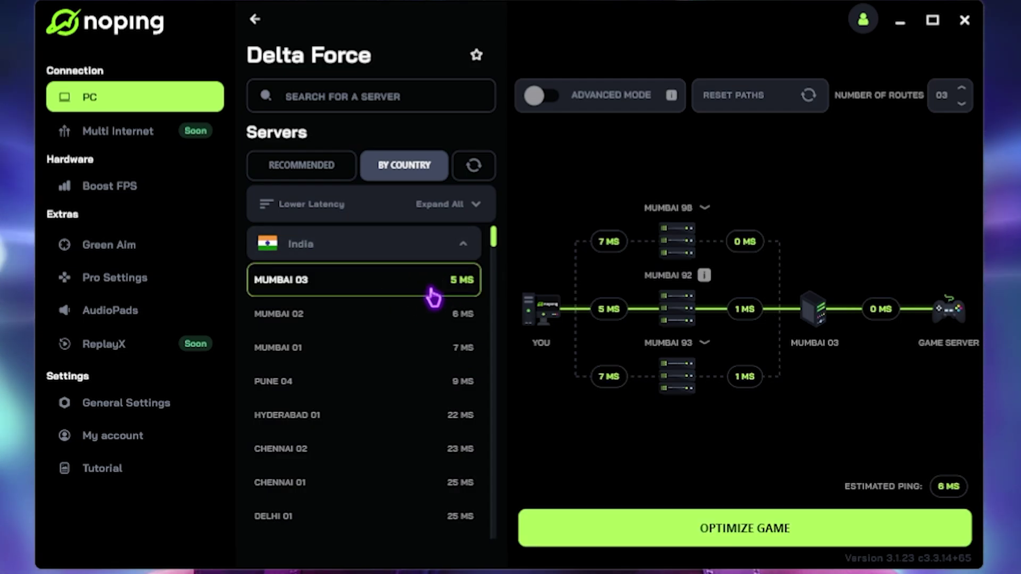
pyautogui.click(738, 535)
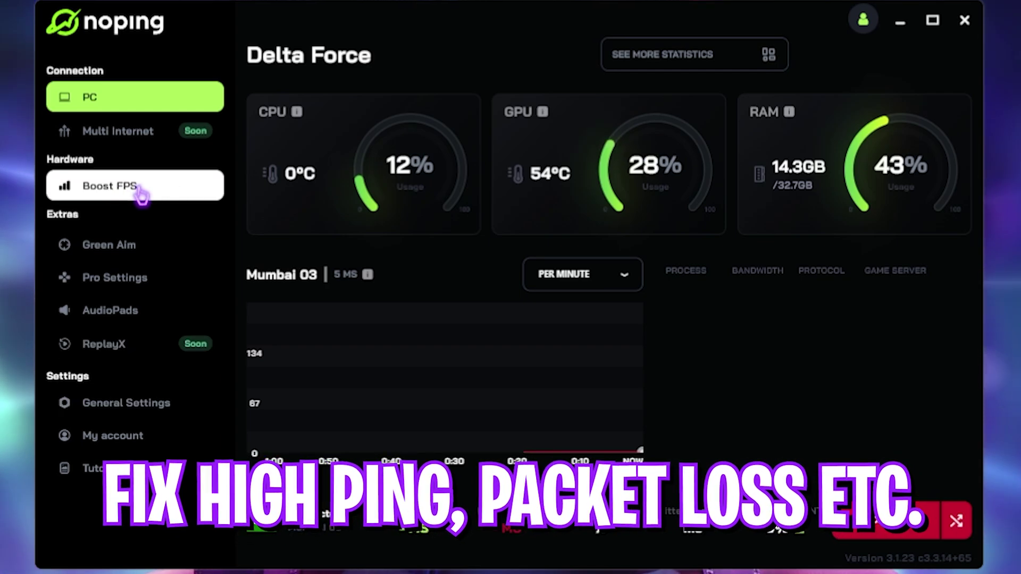
# - Open NoPing's Boost FPS page and scroll through its optimization toggles
pyautogui.click(206, 191)
pyautogui.scroll(-10, 513, 333)
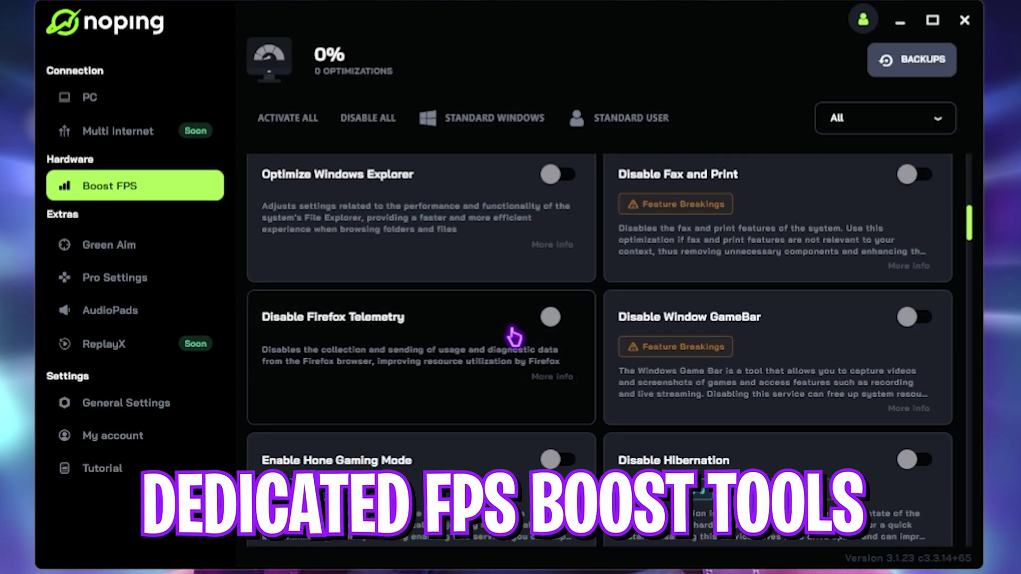
pyautogui.scroll(-10, 514, 334)
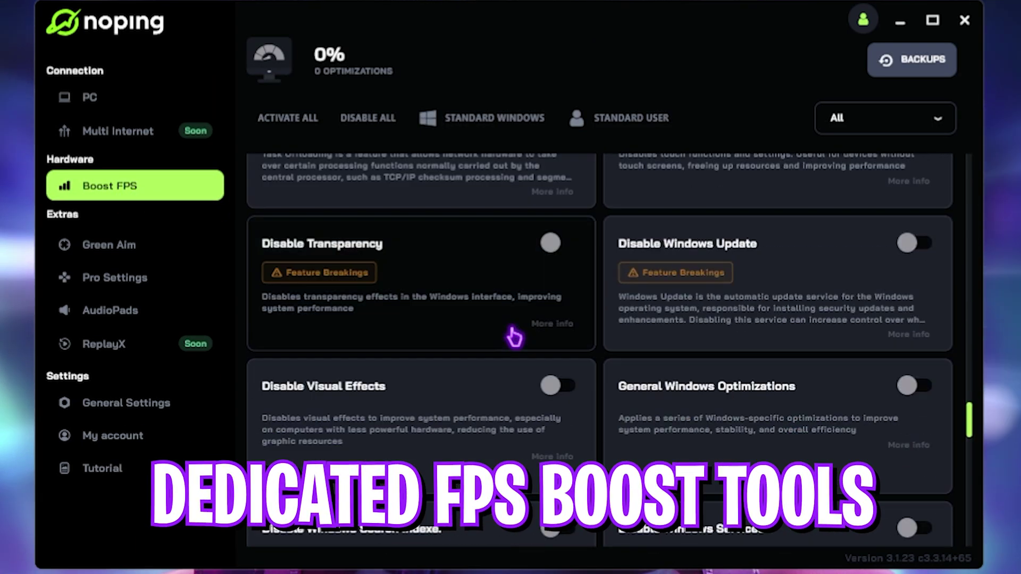
pyautogui.scroll(15, 514, 336)
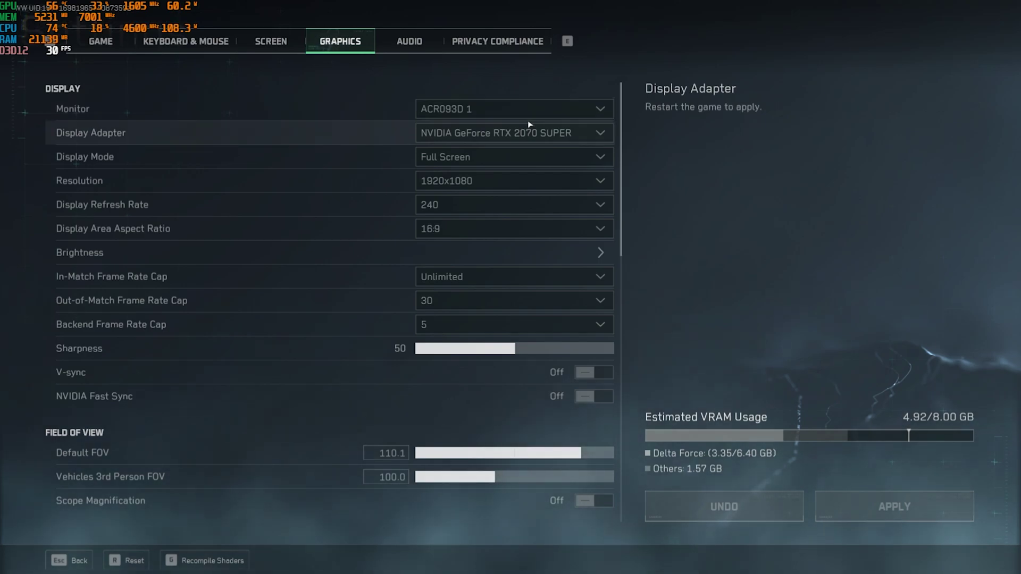
# - Keep the RTX 2070 SUPER adapter and 240 Hz refresh, and change In-Match Frame Rate Cap from Unlimited to 240
pyautogui.click(503, 134)
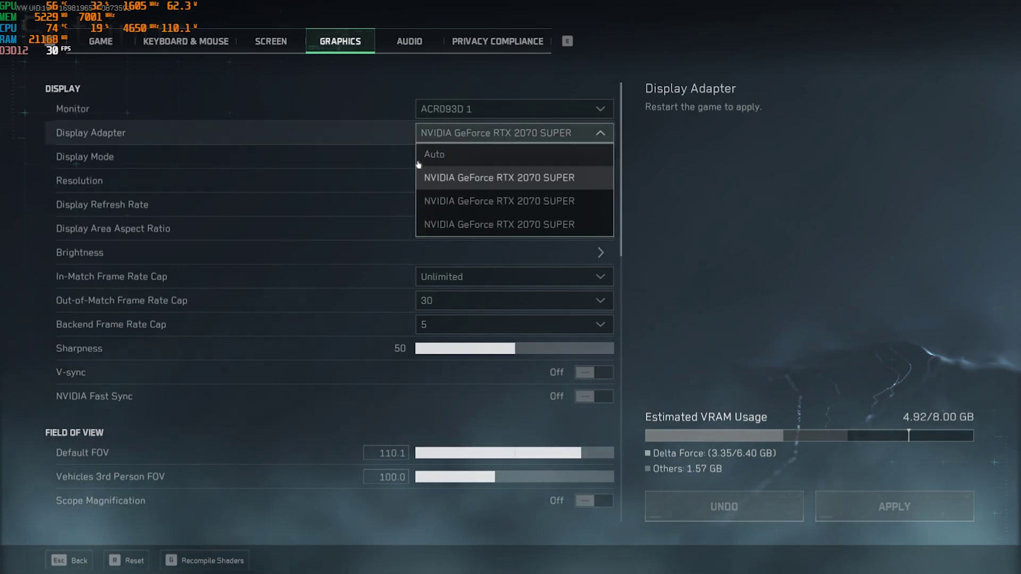
pyautogui.click(468, 176)
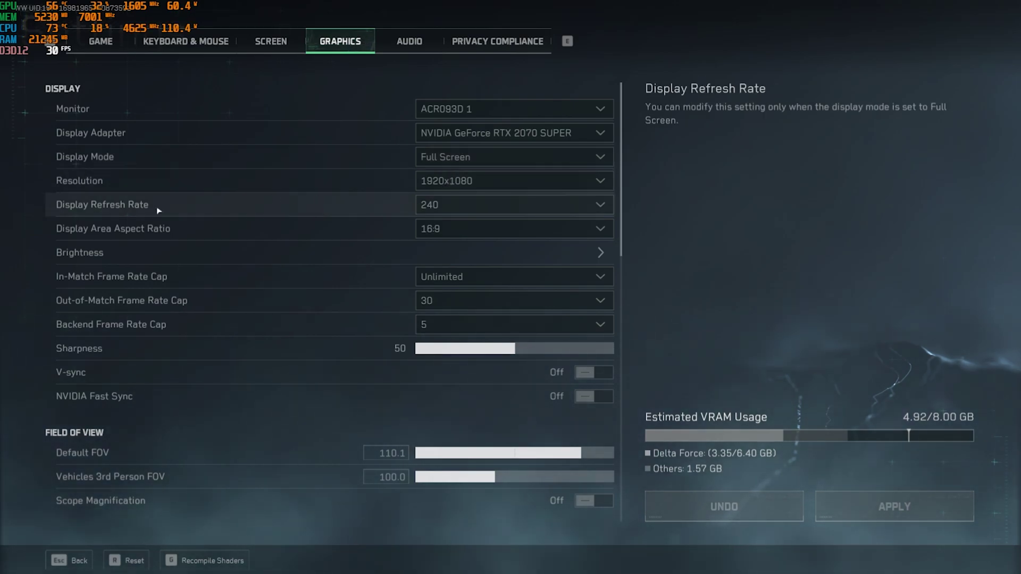
pyautogui.click(441, 209)
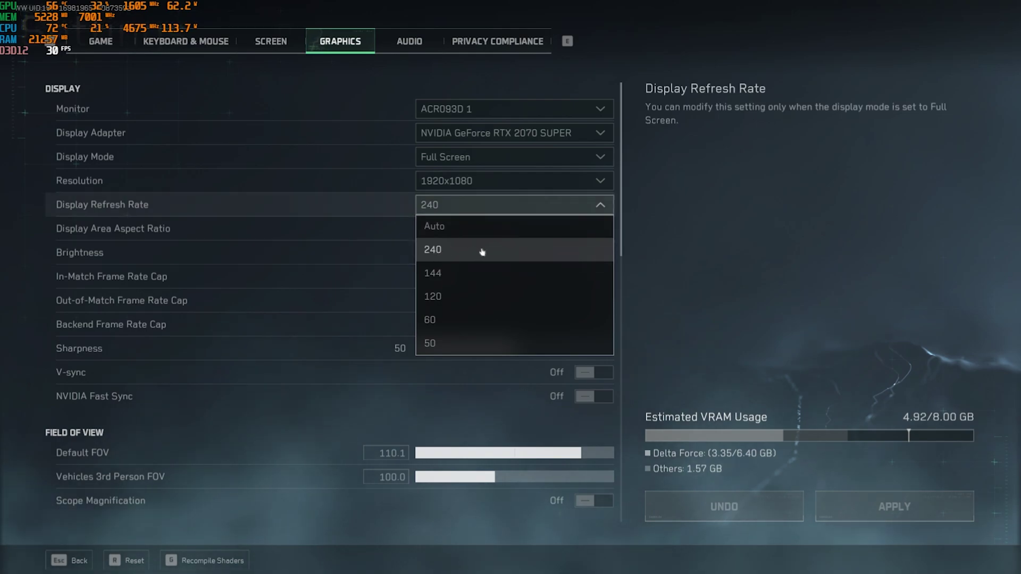
pyautogui.click(338, 219)
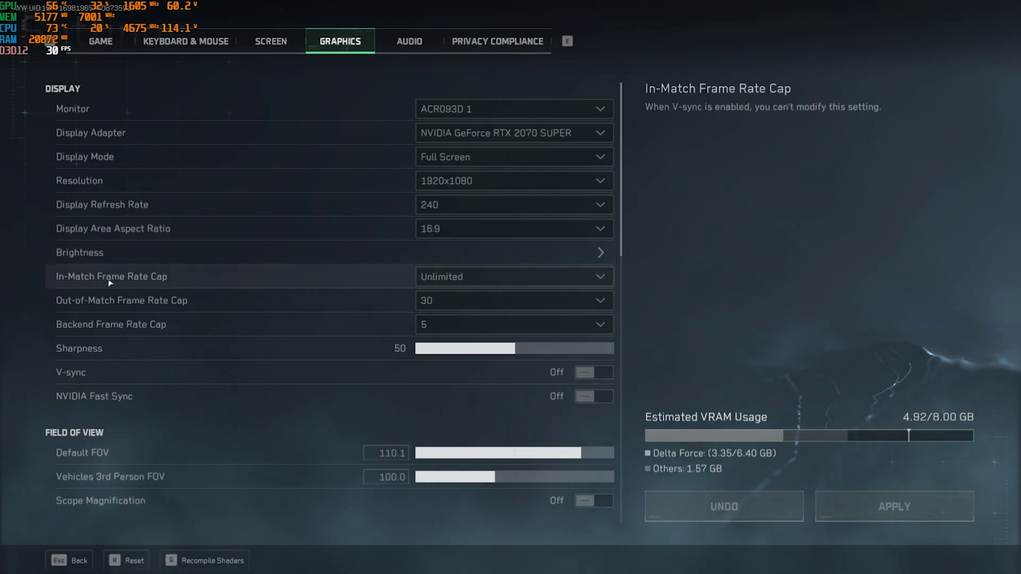
pyautogui.click(495, 279)
pyautogui.scroll(-2, 473, 415)
pyautogui.click(454, 440)
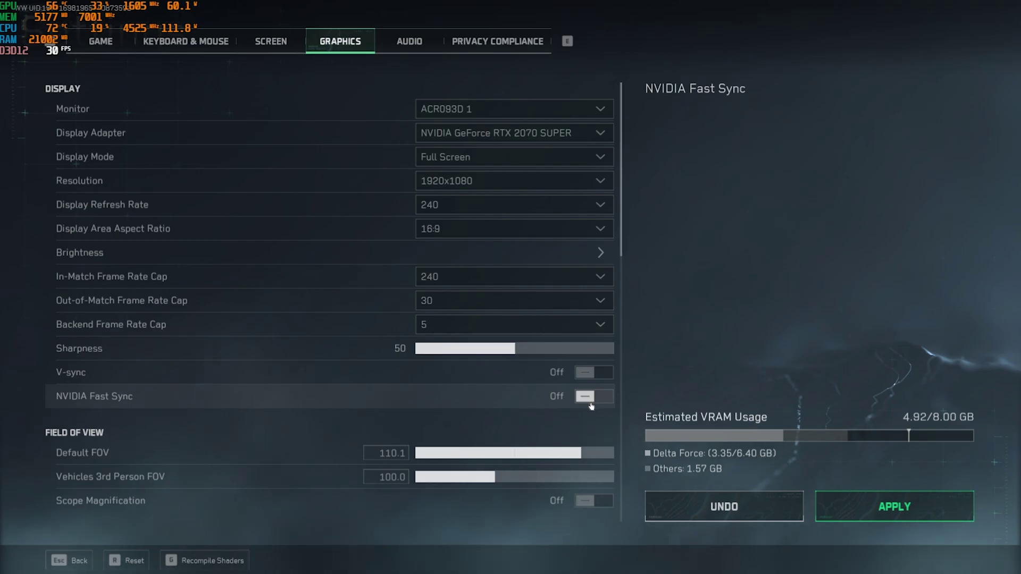
pyautogui.scroll(-5, 557, 404)
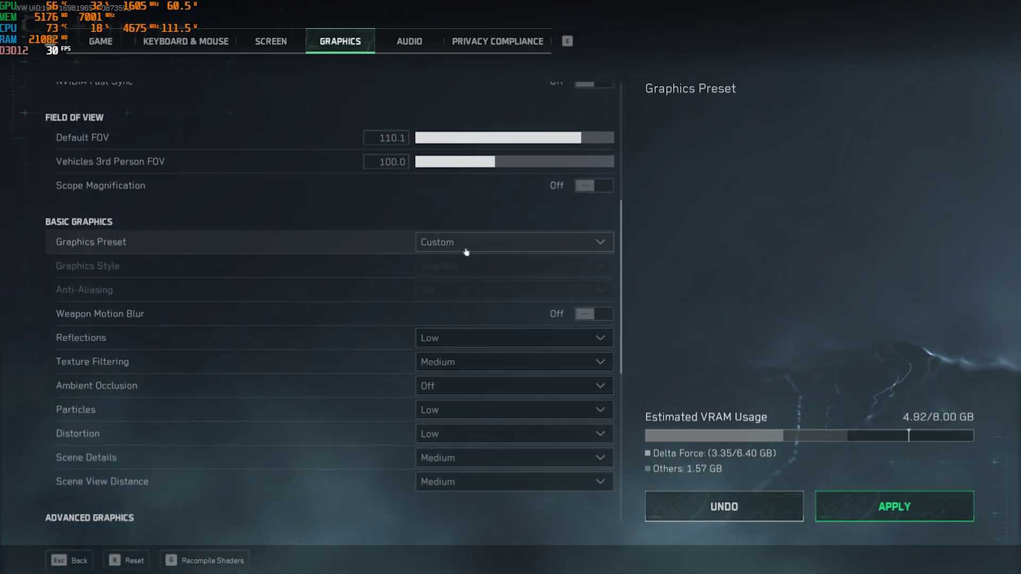
# - Set Anti-Aliasing to TemporalAA and Textures to Medium
pyautogui.scroll(-1, 467, 252)
pyautogui.click(468, 210)
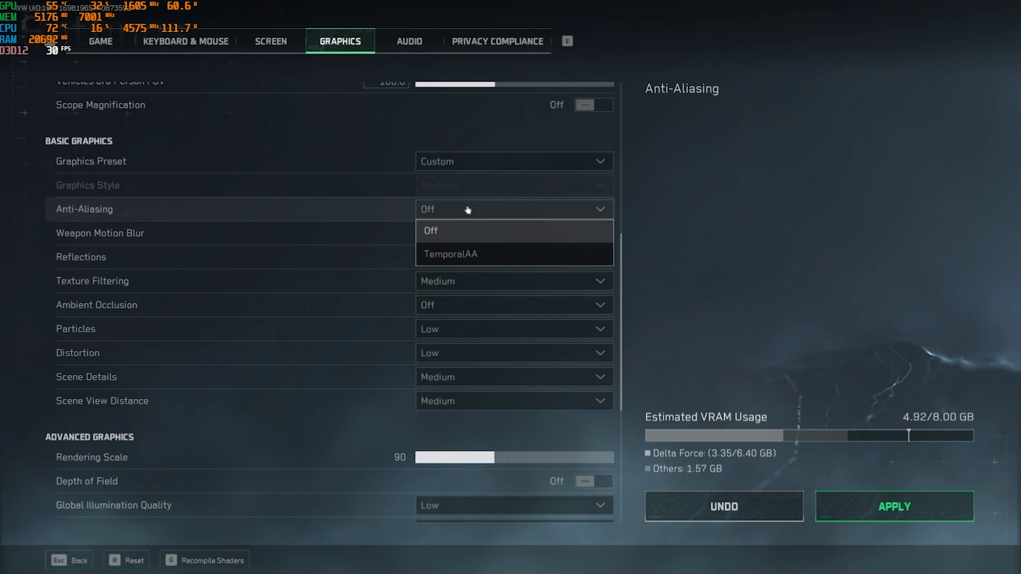
pyautogui.click(470, 255)
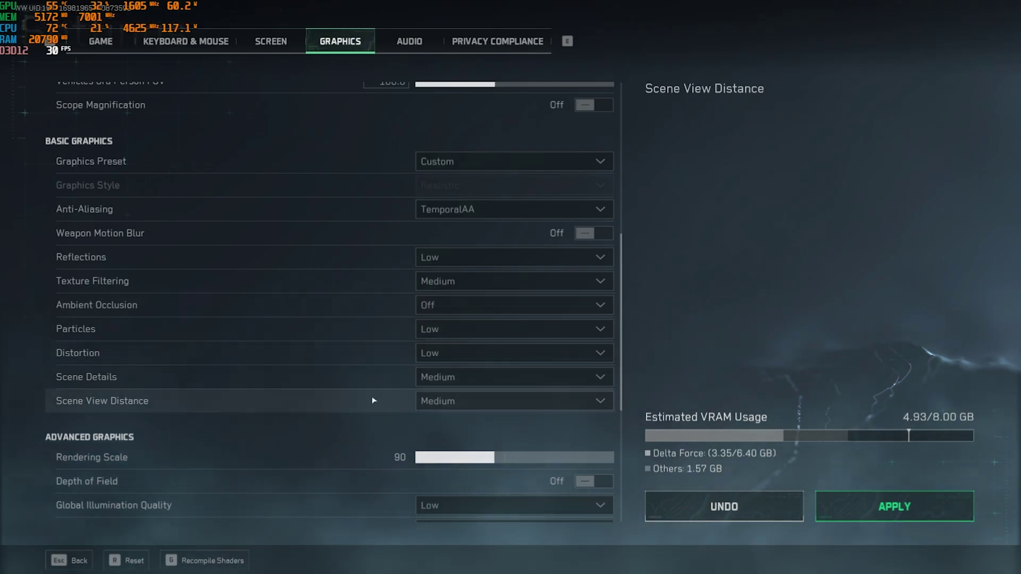
pyautogui.scroll(-3, 371, 400)
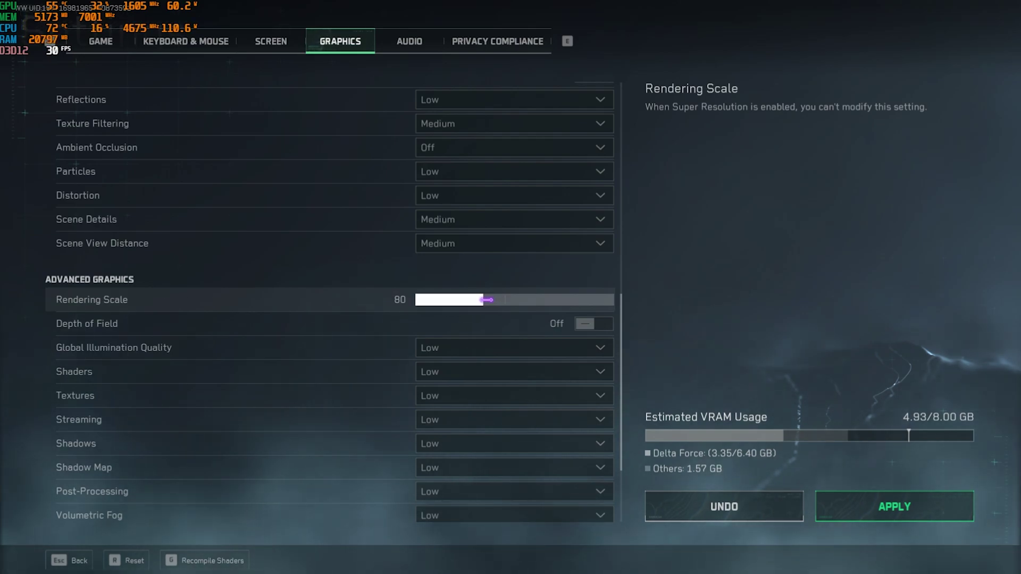
pyautogui.scroll(-2, 125, 273)
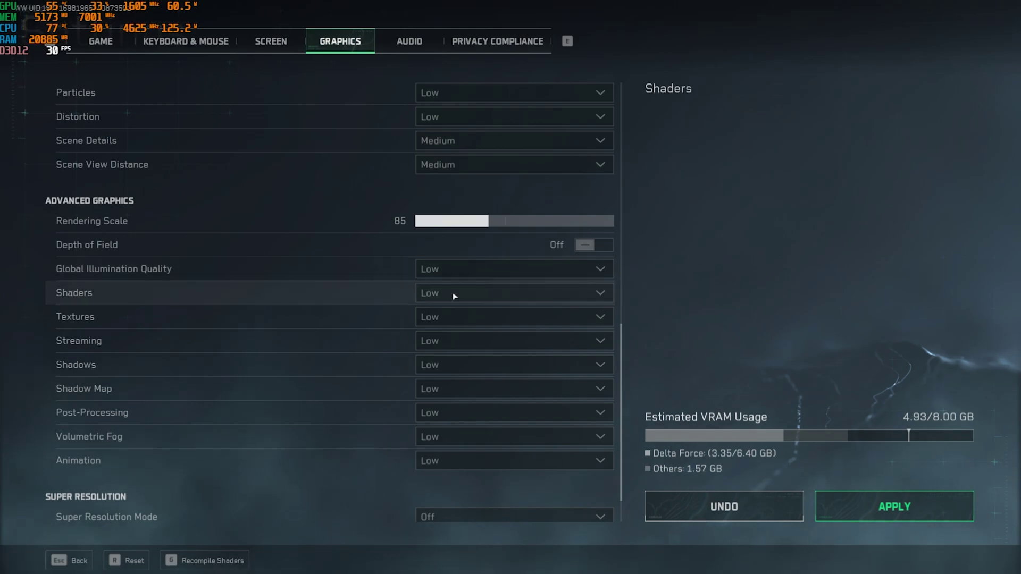
pyautogui.click(464, 318)
pyautogui.click(457, 362)
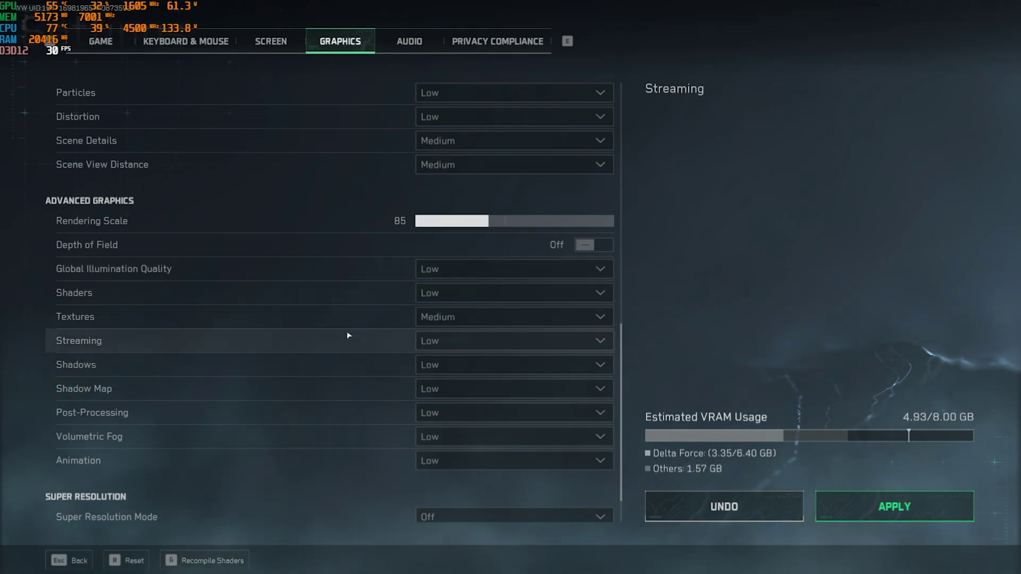
# - Keep Shadows and Volumetric Fog at Low, leave Super Resolution Off, and check Reflex (Enhanced)
pyautogui.click(445, 367)
pyautogui.click(447, 392)
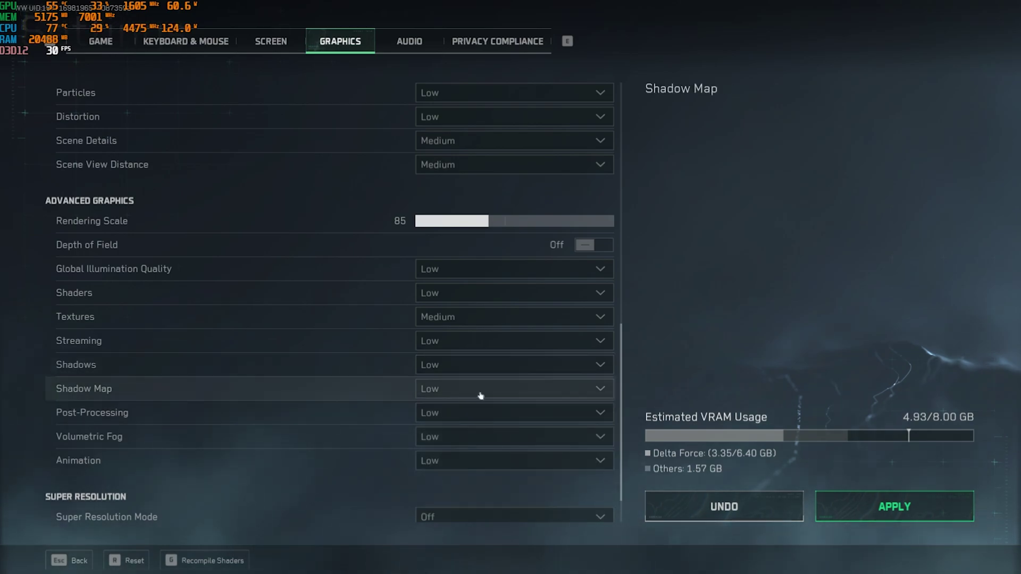
pyautogui.click(461, 438)
pyautogui.click(455, 438)
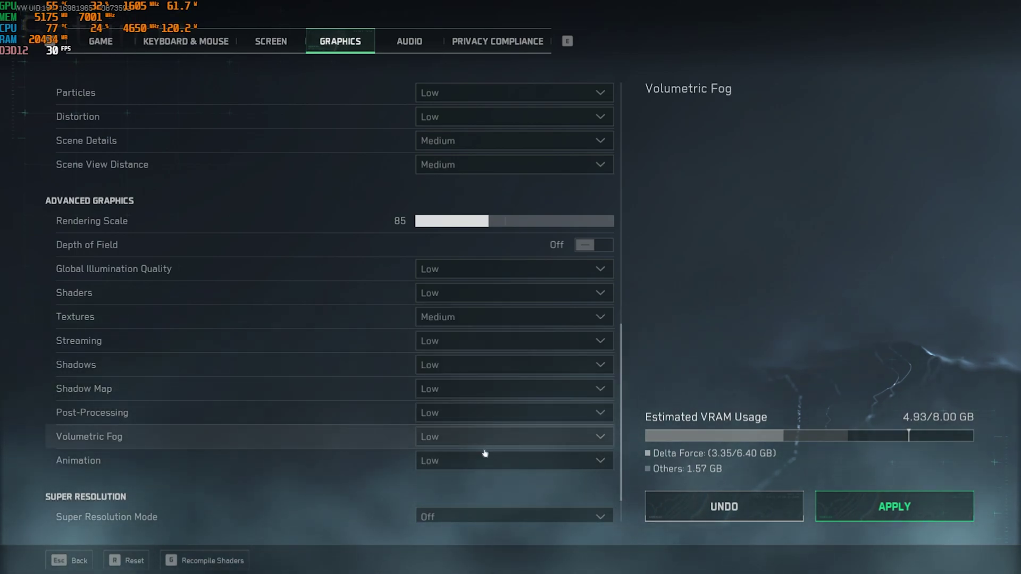
pyautogui.scroll(-2, 266, 389)
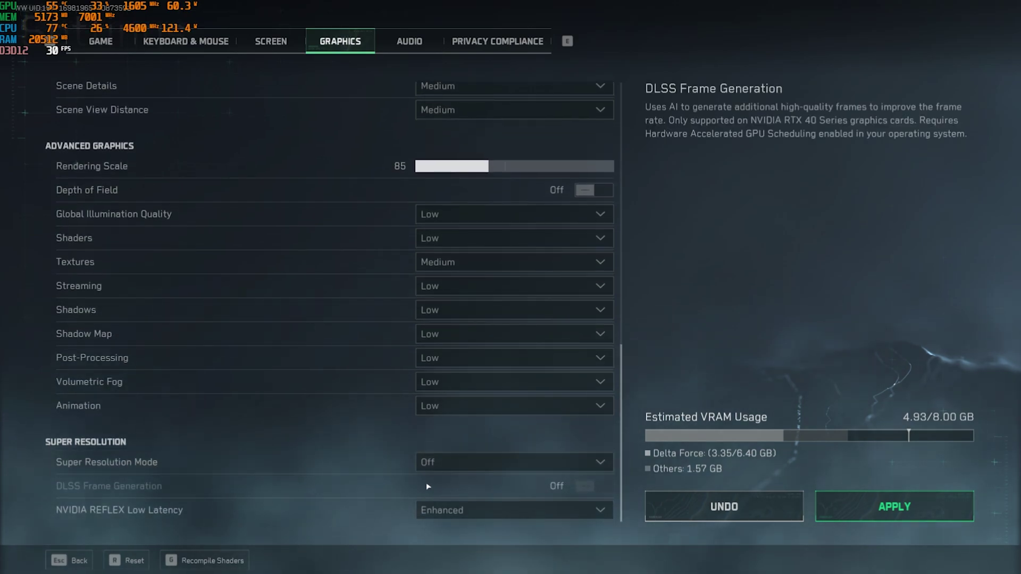
pyautogui.click(463, 466)
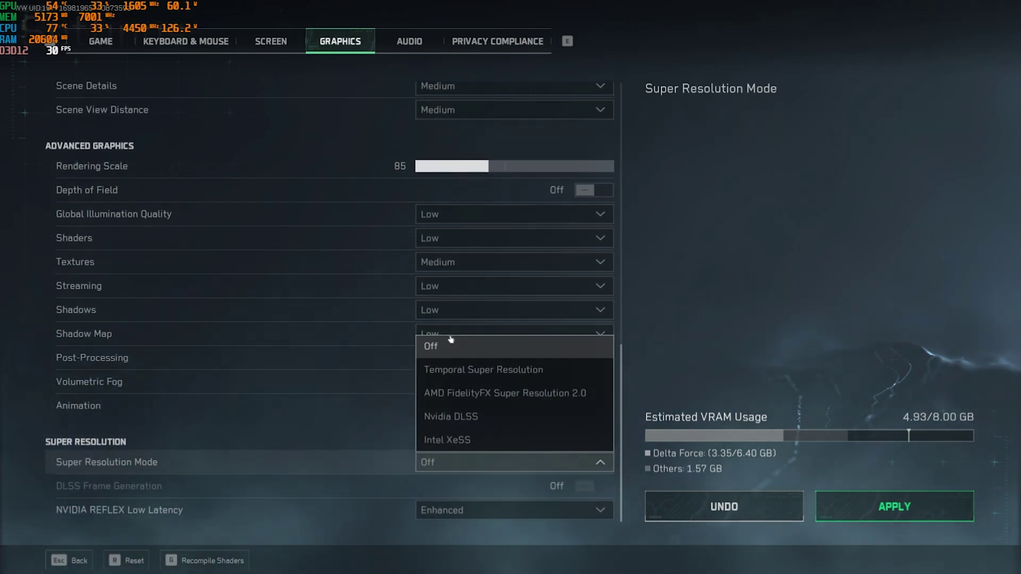
pyautogui.click(256, 518)
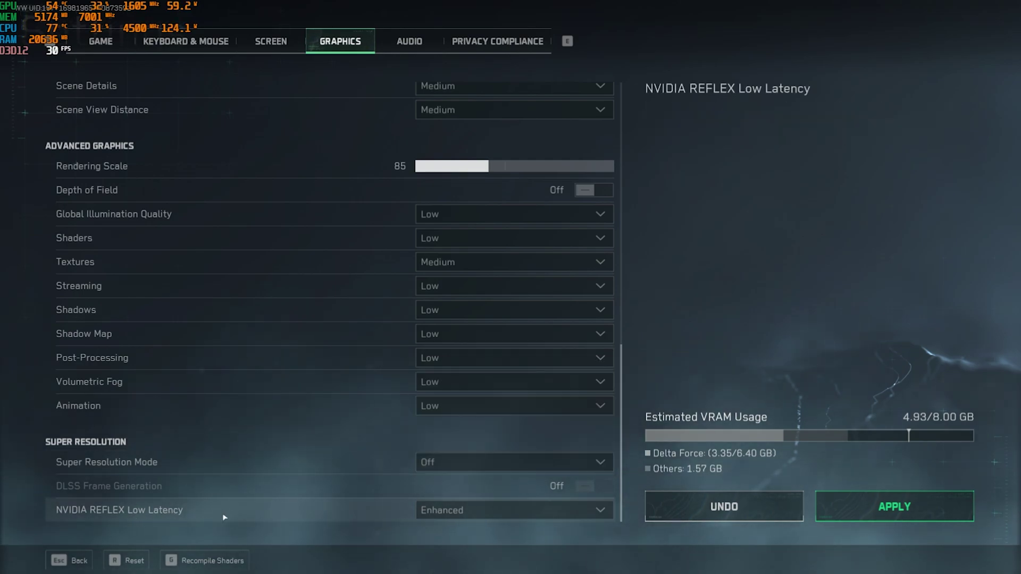
pyautogui.click(464, 516)
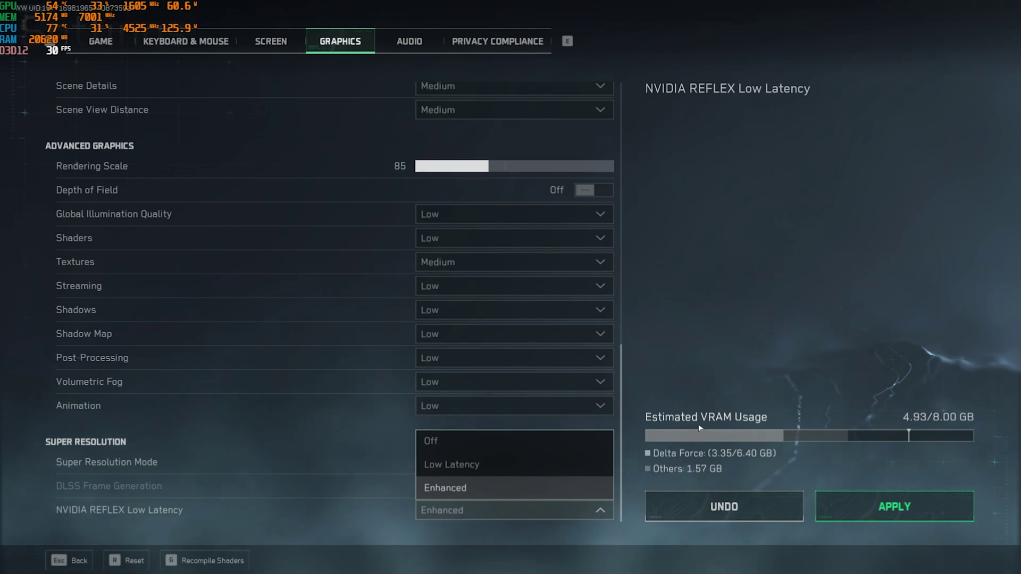
# - Apply the new Delta Force graphics settings and queue a shader recompile for the next game restart
pyautogui.click(898, 511)
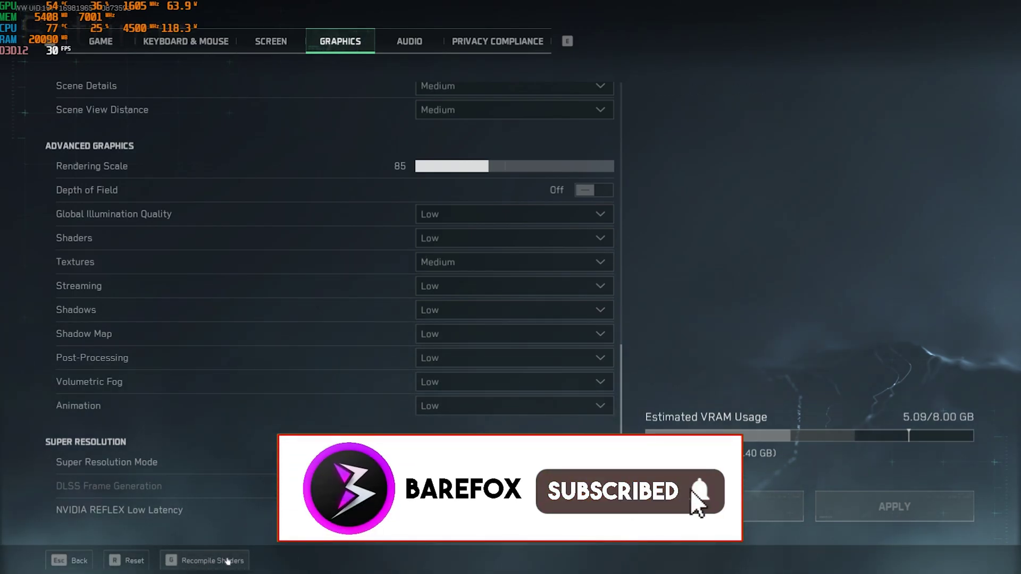
pyautogui.click(227, 560)
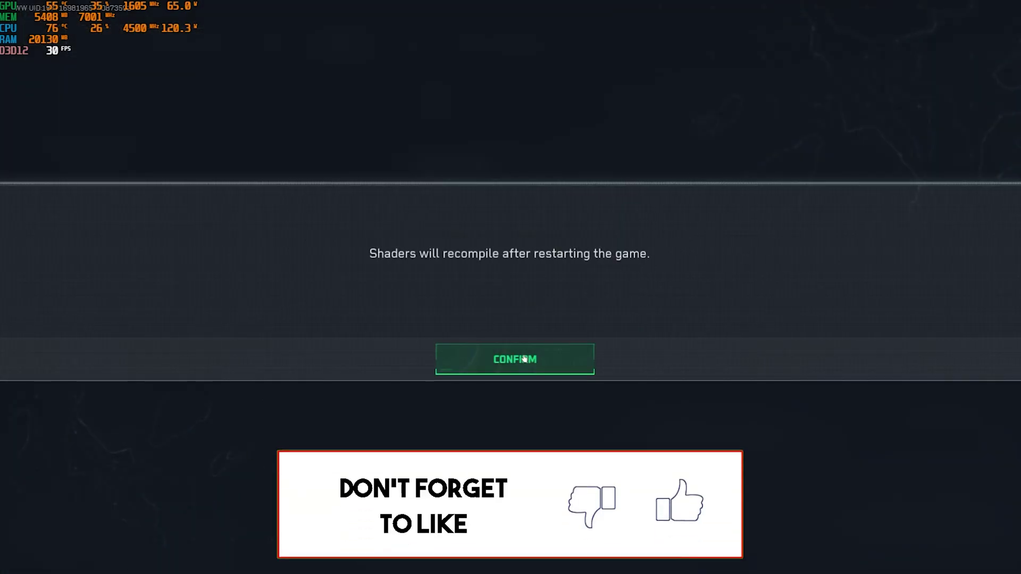